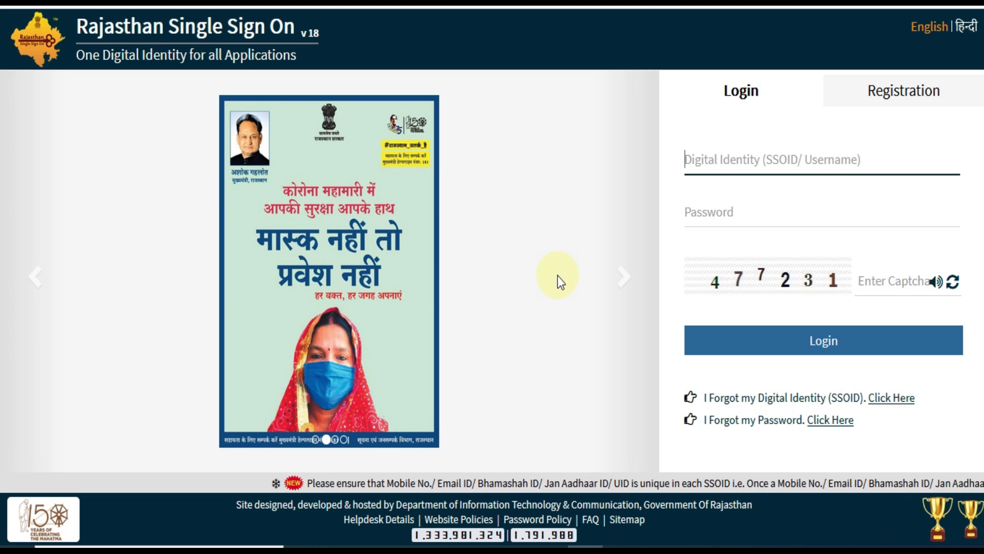
Look at the Registration options, then return to the SSO Login form.
click(897, 97)
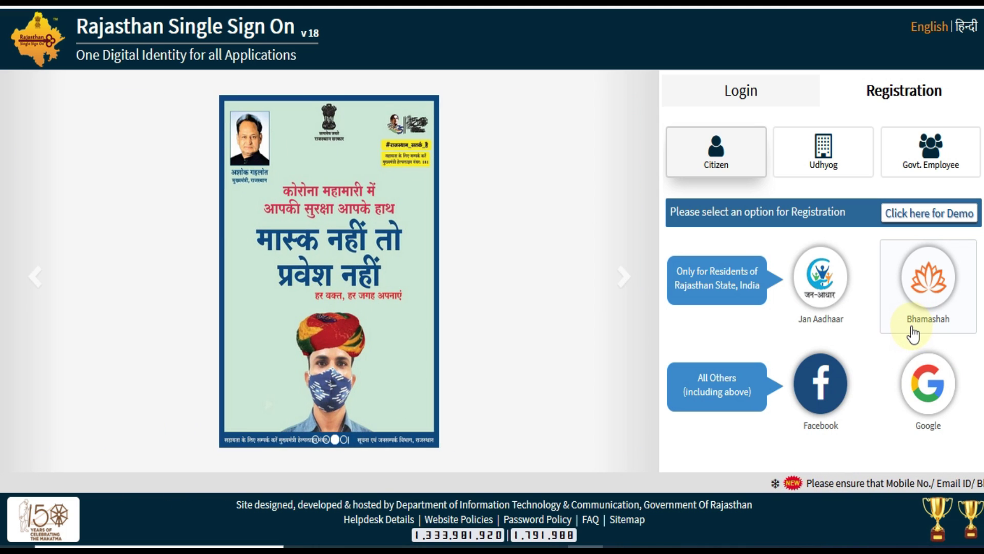
click(747, 90)
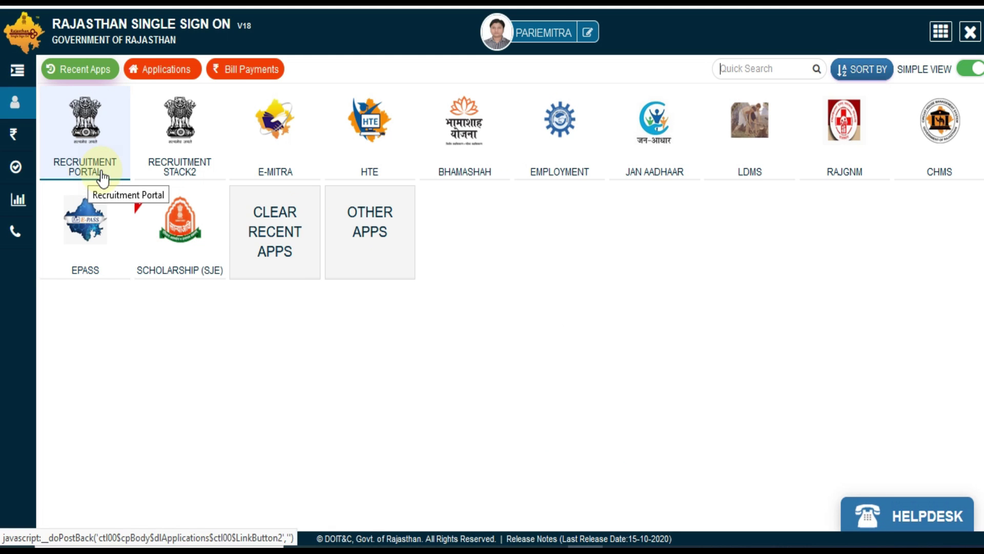
From Other Apps, open Recruitment Portal and apply for Agriculture Officer, declining profile data.
click(370, 237)
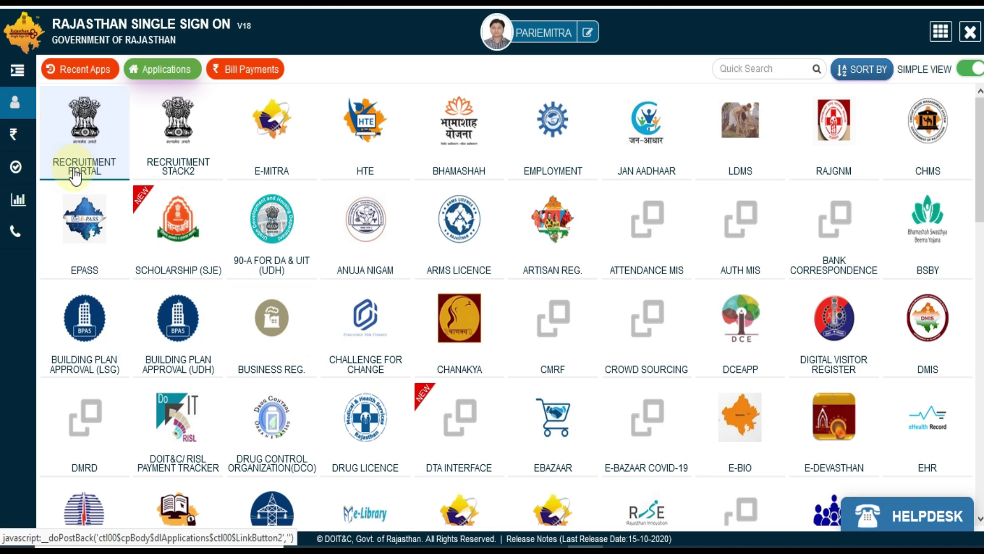
click(75, 175)
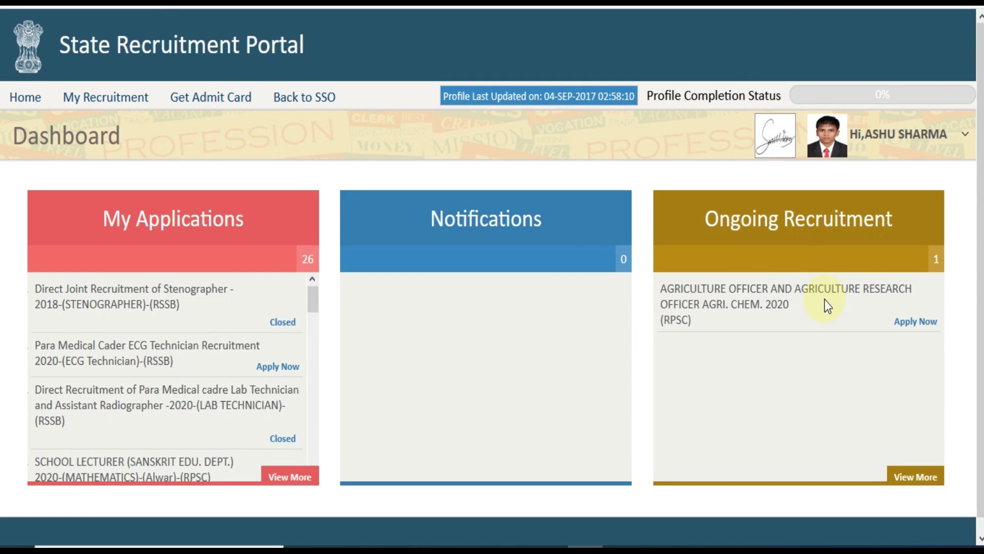
click(915, 323)
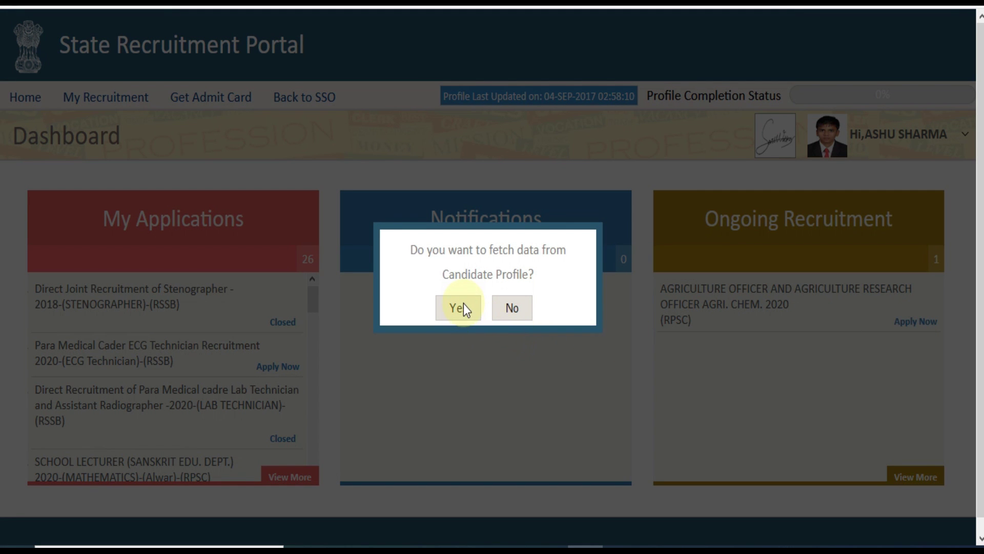
click(510, 313)
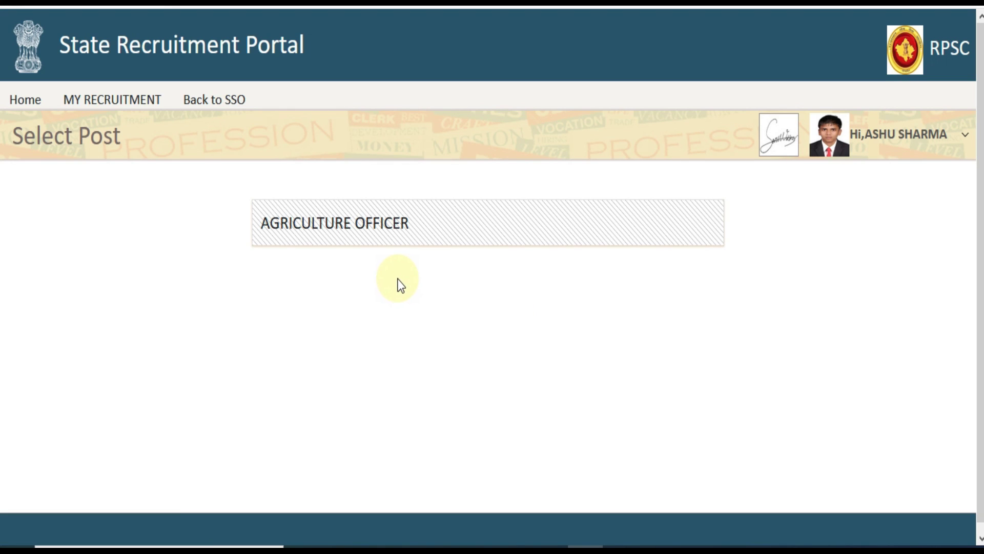
click(314, 237)
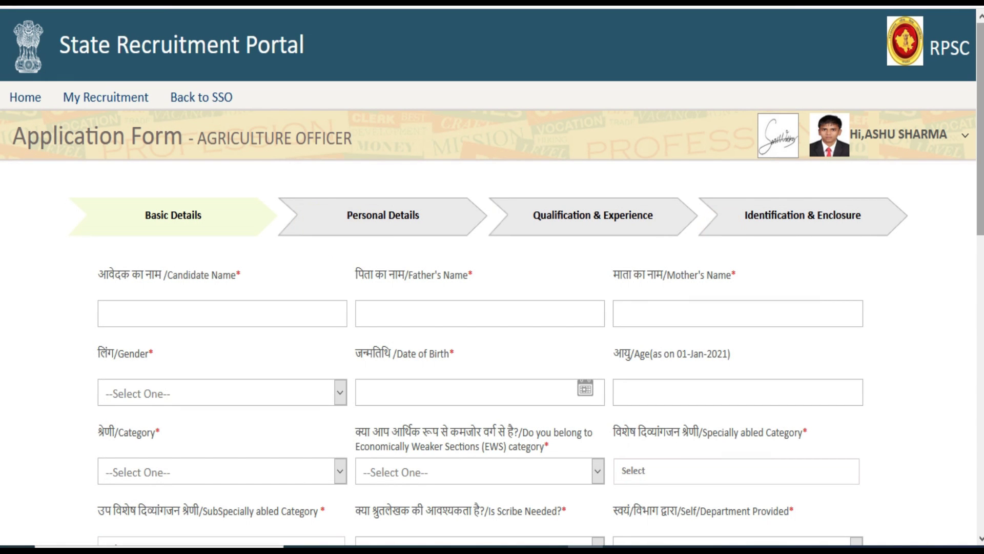
With Caps Lock on, type the candidate's full name, father's name and mother's name.
scroll(323, 237, down, 2)
scroll(790, 292, down, 2)
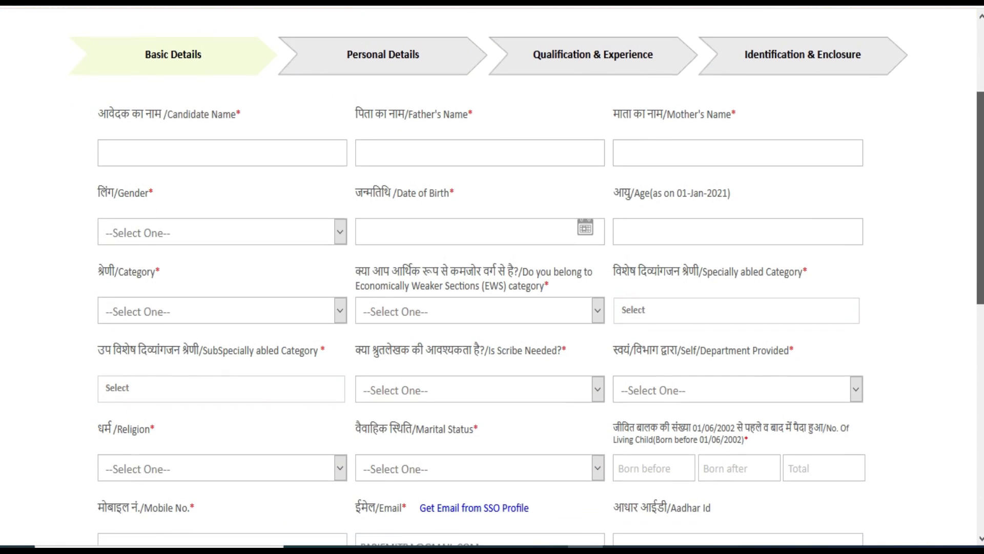
key(Caps_Lock)
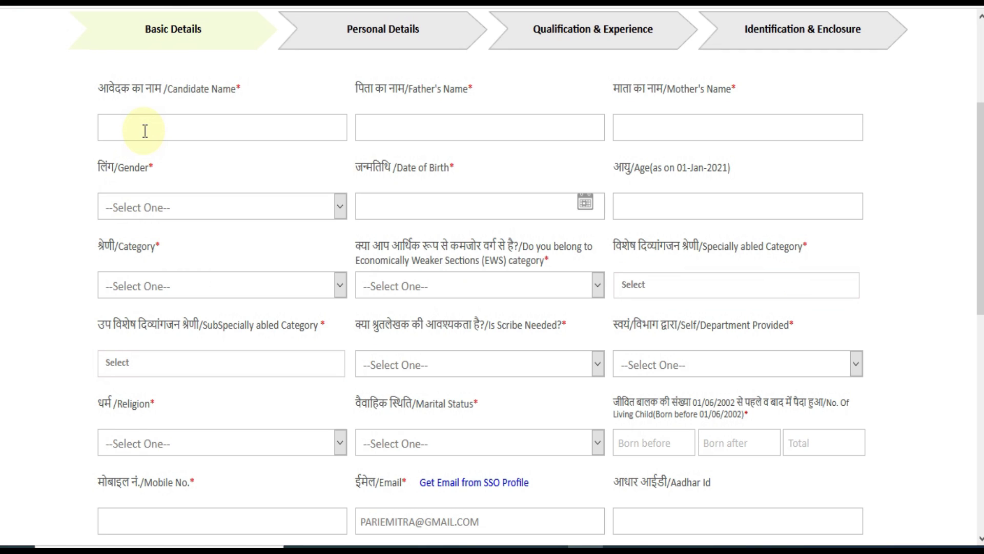
key(Tab)
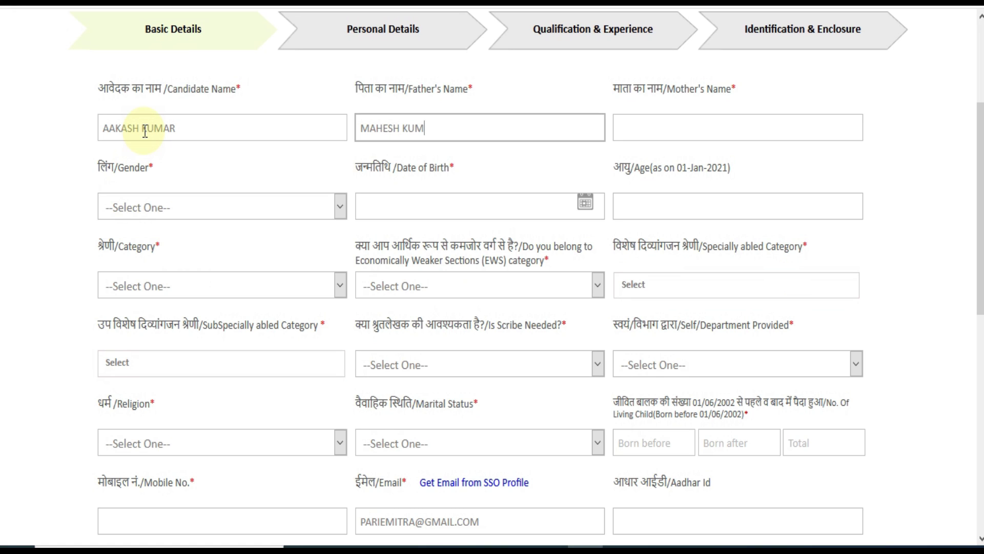
key(Tab)
text(REENA)
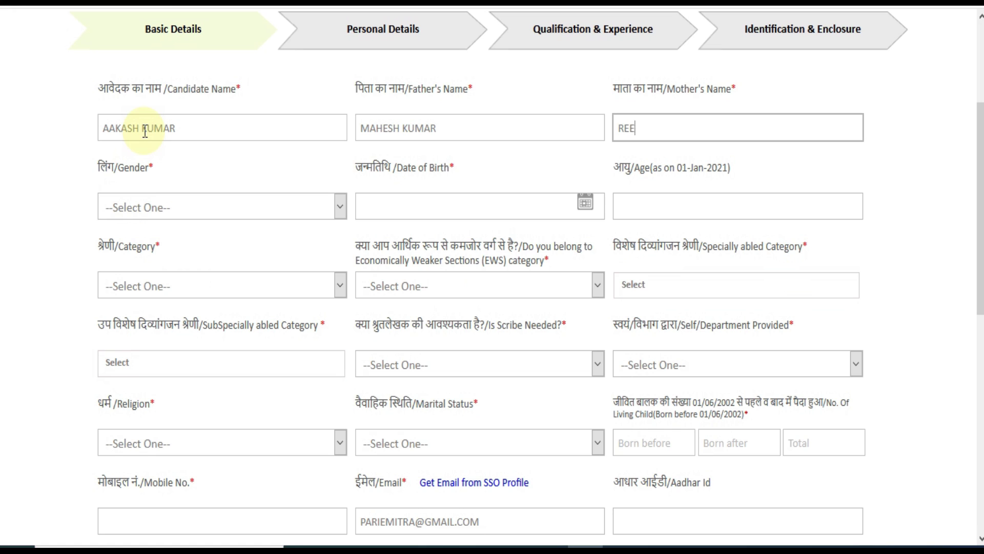
click(174, 211)
click(163, 281)
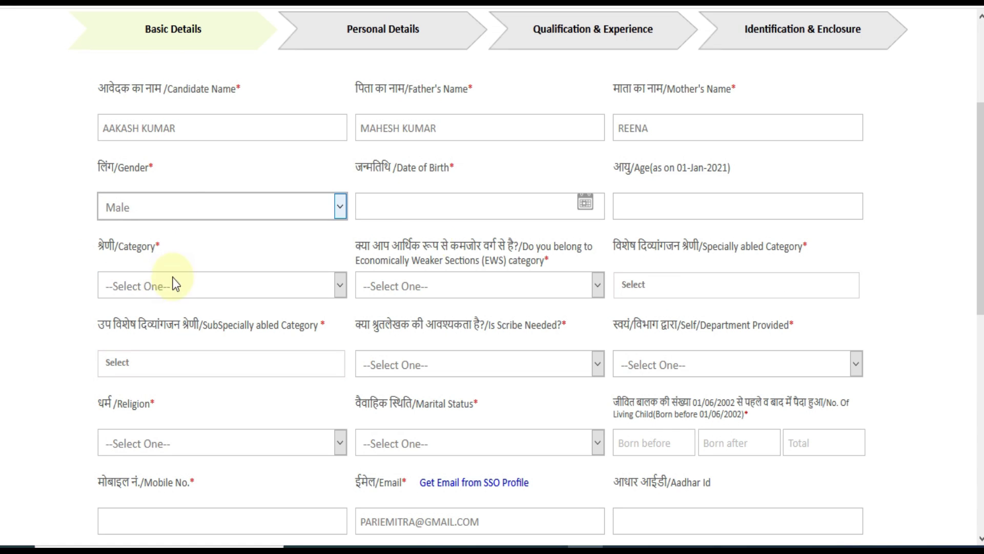
click(585, 201)
click(499, 244)
scroll(488, 504, up, 2)
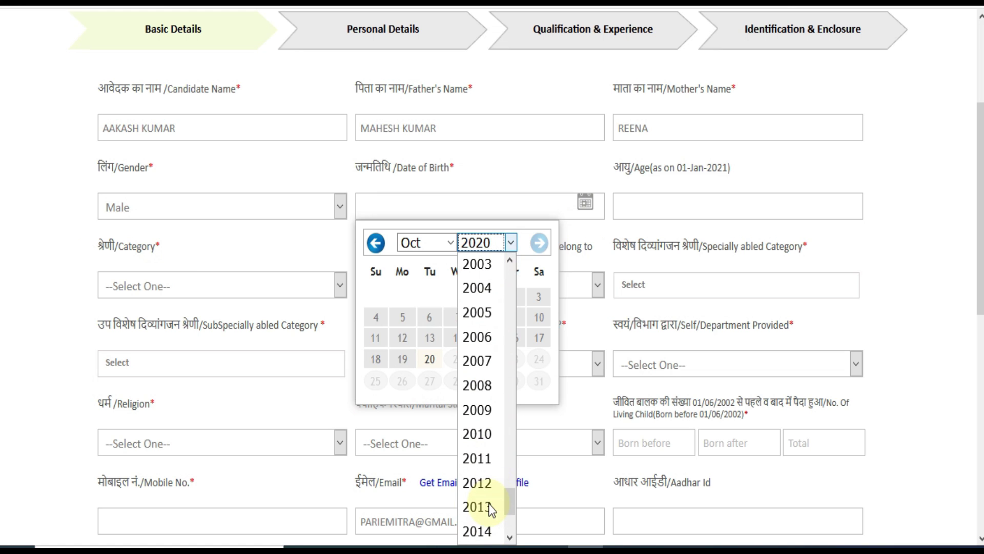
scroll(488, 504, up, 4)
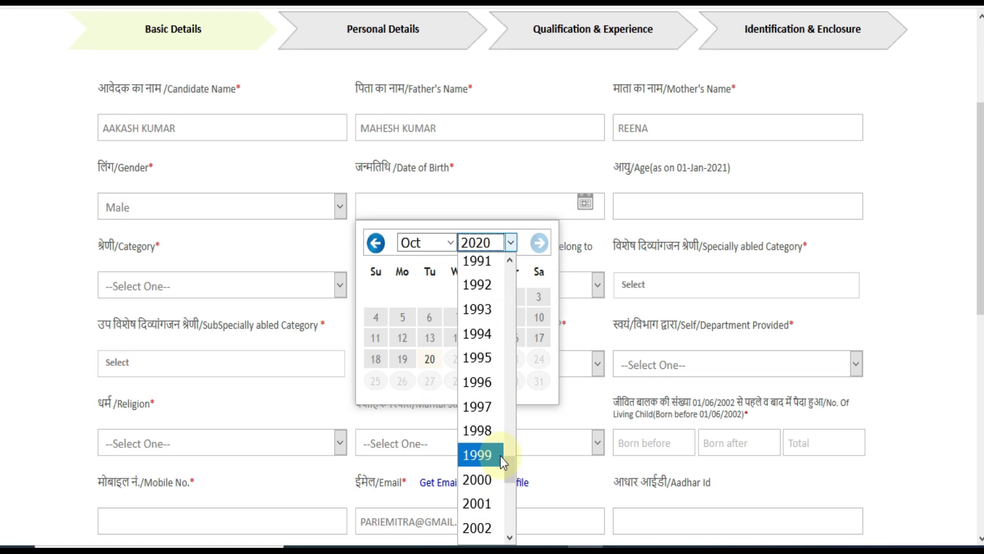
click(490, 333)
click(458, 359)
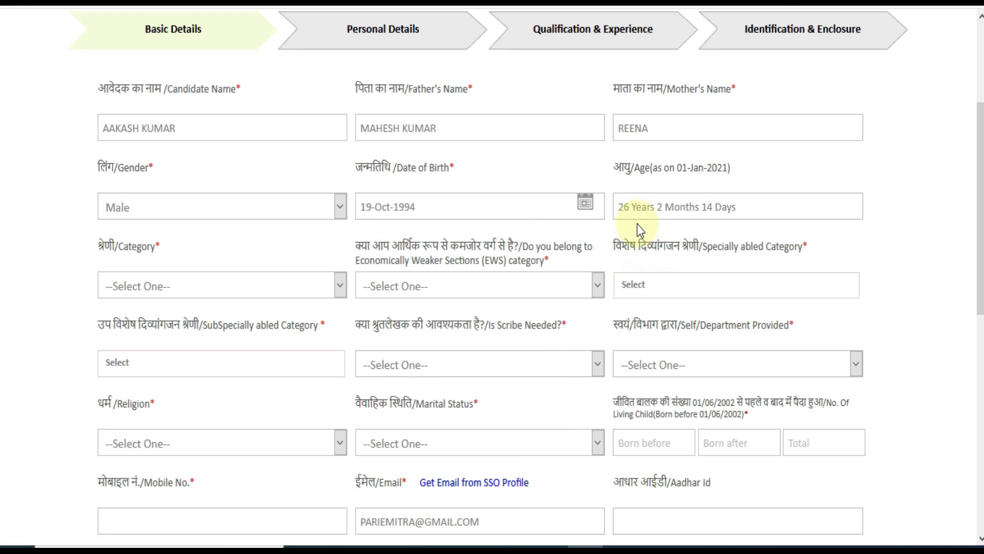
Set category to GENERAL and the EWS answer to No.
click(221, 283)
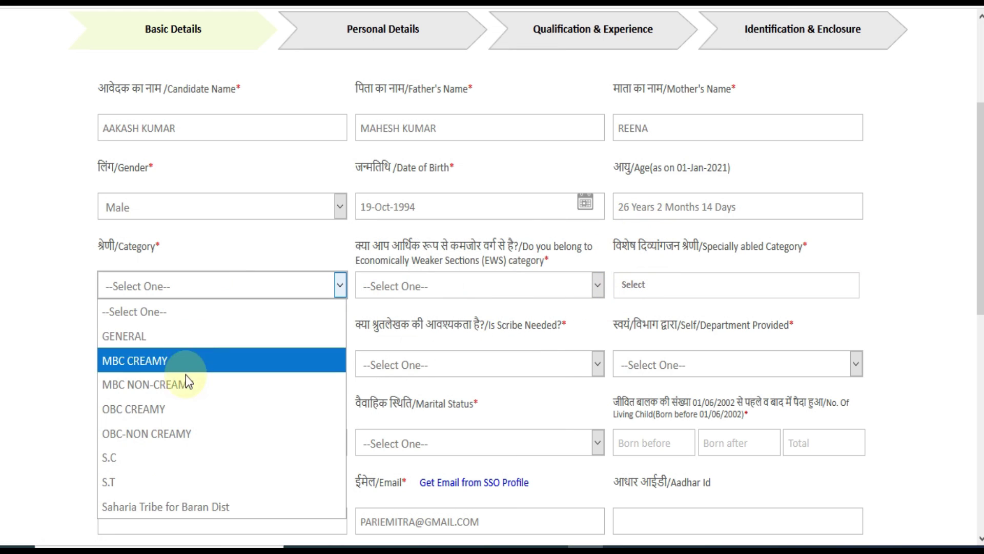
click(176, 455)
click(202, 285)
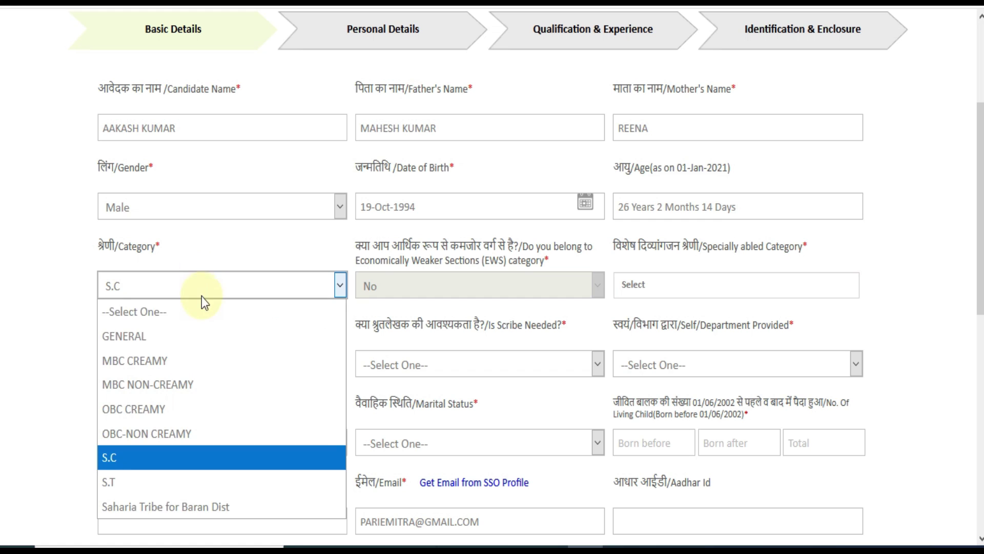
click(185, 336)
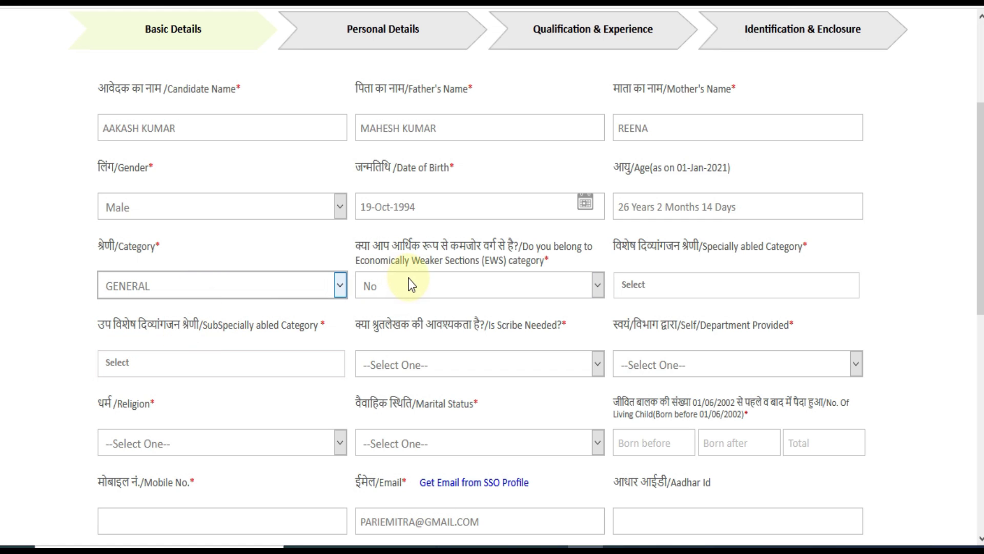
click(408, 284)
click(391, 370)
click(392, 286)
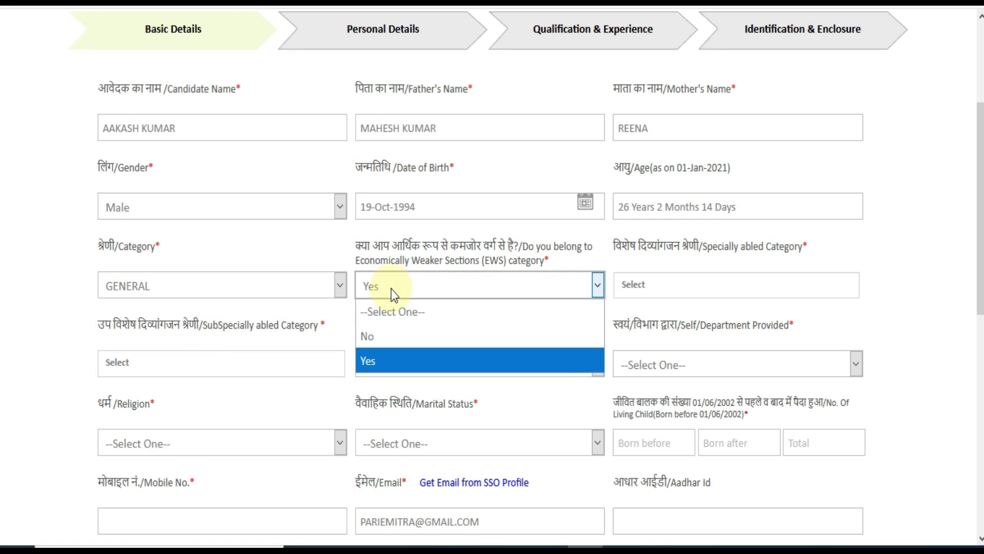
click(386, 335)
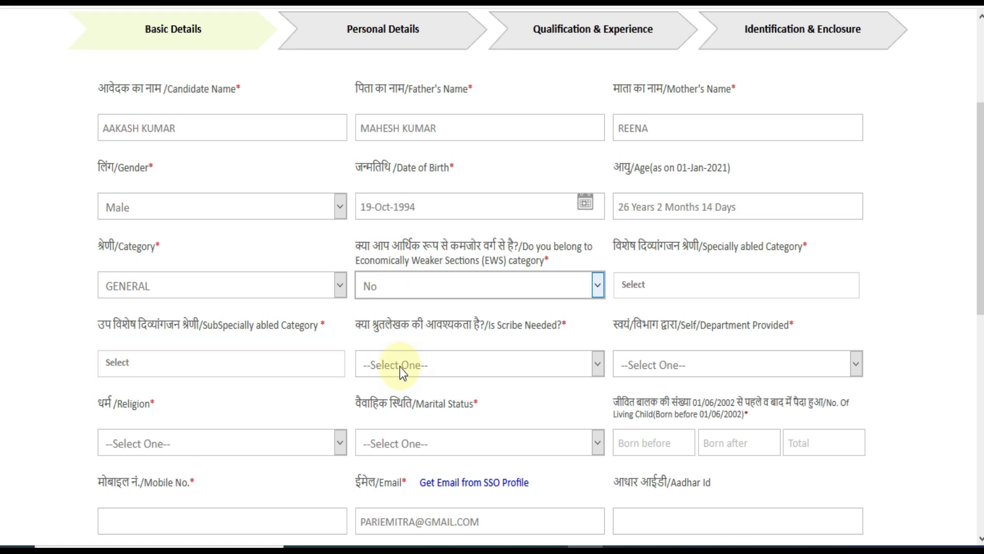
Mark the specially abled category as Not Applicable.
click(674, 290)
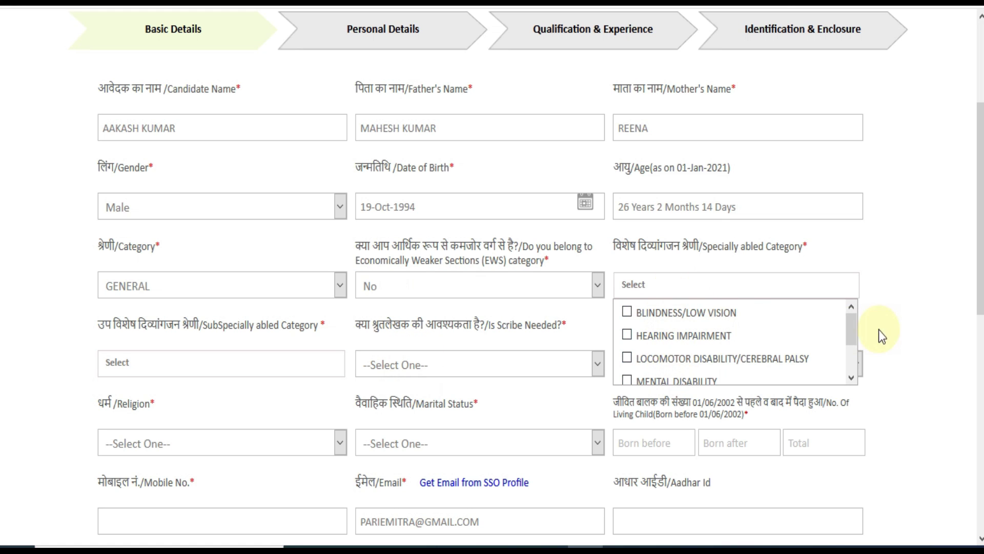
drag(853, 334, 814, 371)
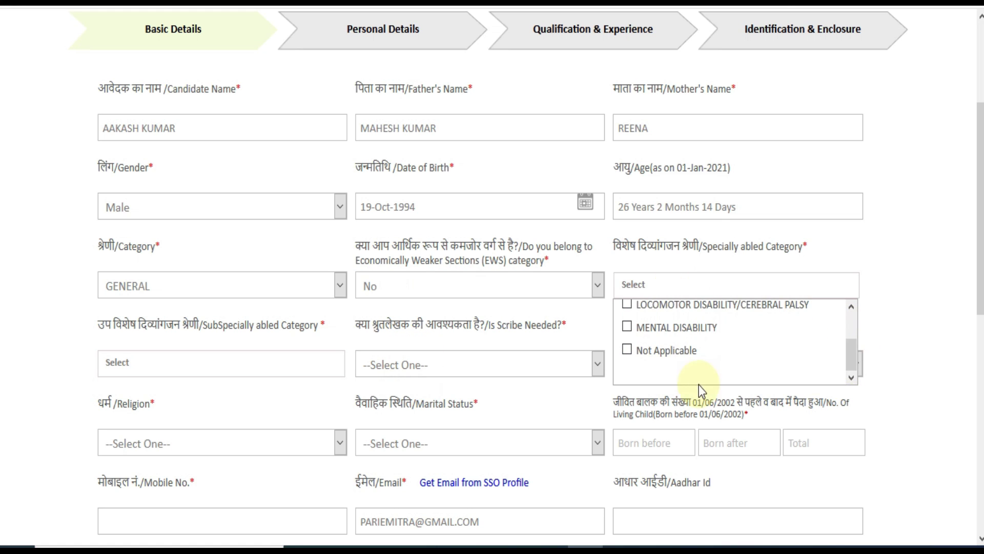
click(635, 352)
click(919, 291)
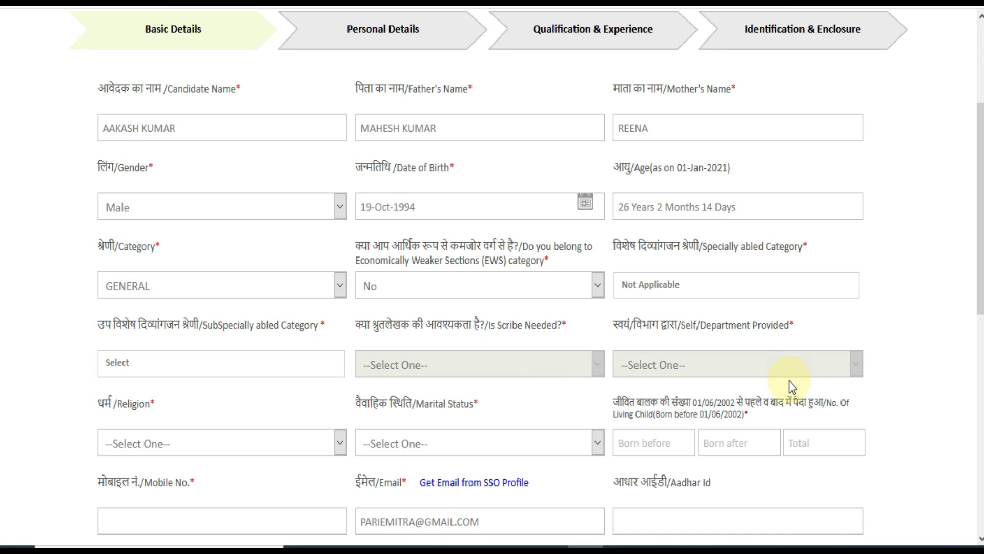
scroll(353, 292, down, 3)
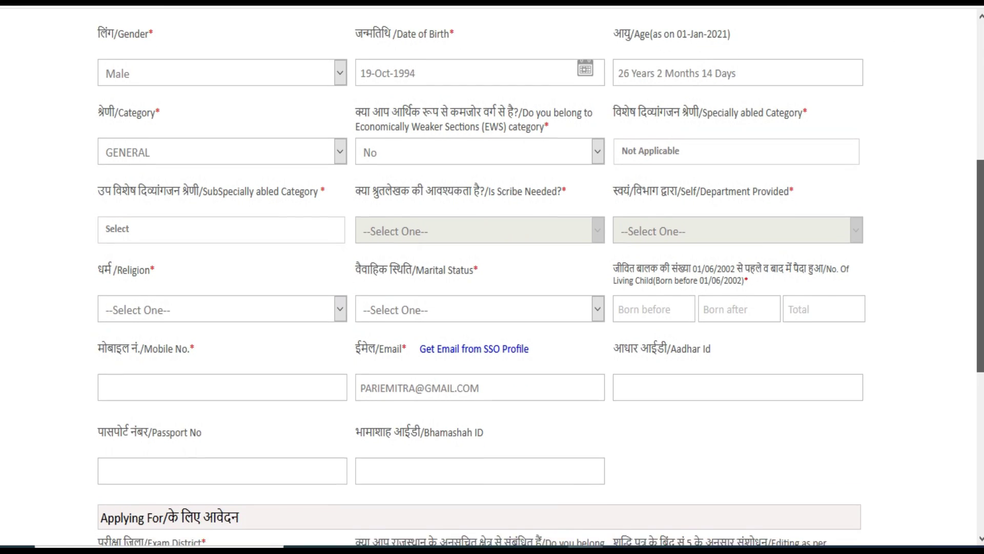
Choose HINDU religion and Single marital status, then type the mobile number.
click(267, 291)
click(197, 380)
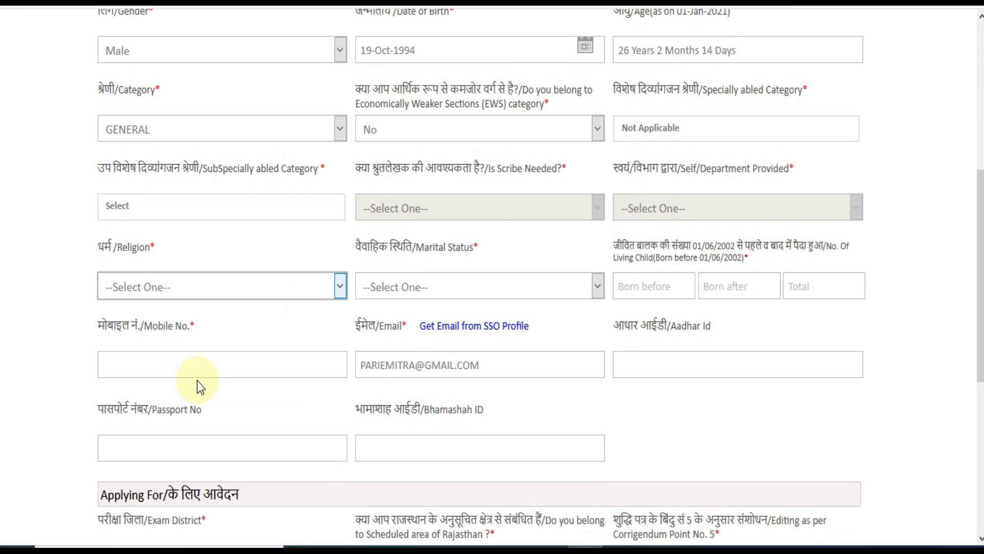
click(445, 287)
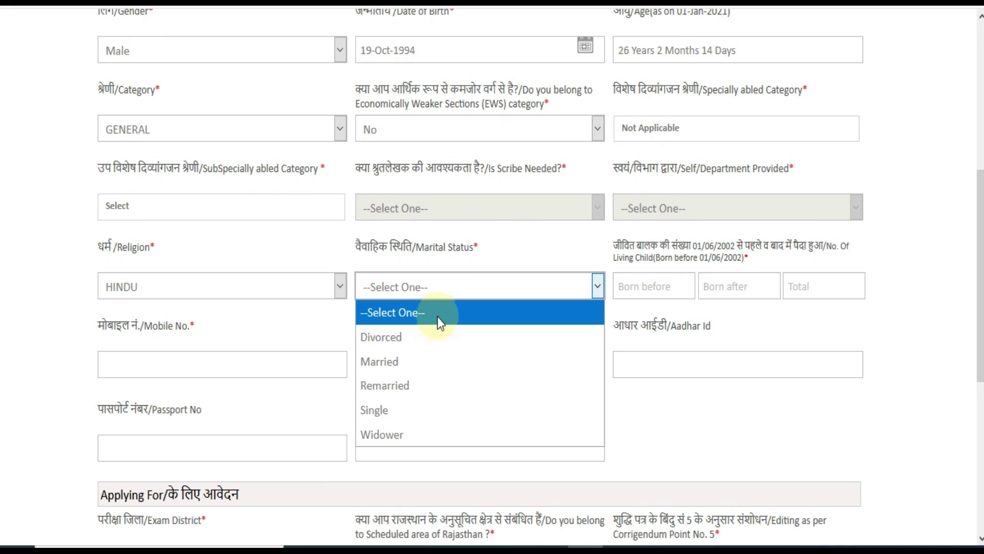
click(407, 410)
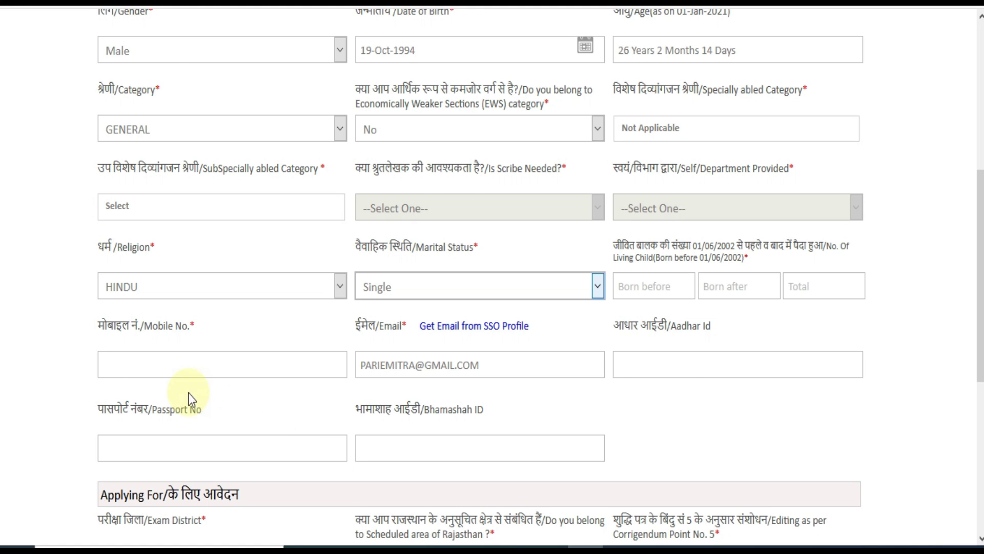
click(198, 365)
text(9999999999)
scroll(222, 223, down, 7)
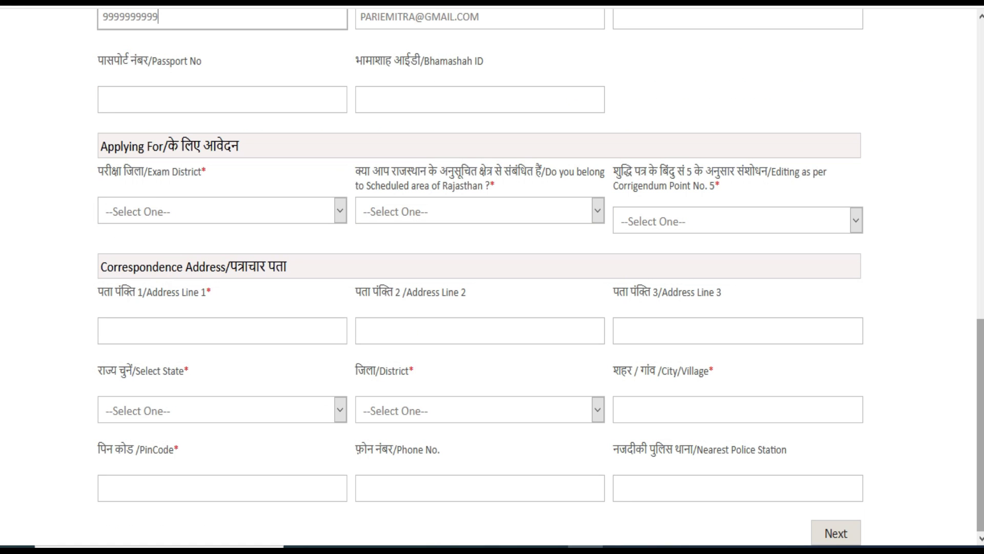
Choose Jaipur as exam district and answer No to the scheduled-area question.
click(198, 210)
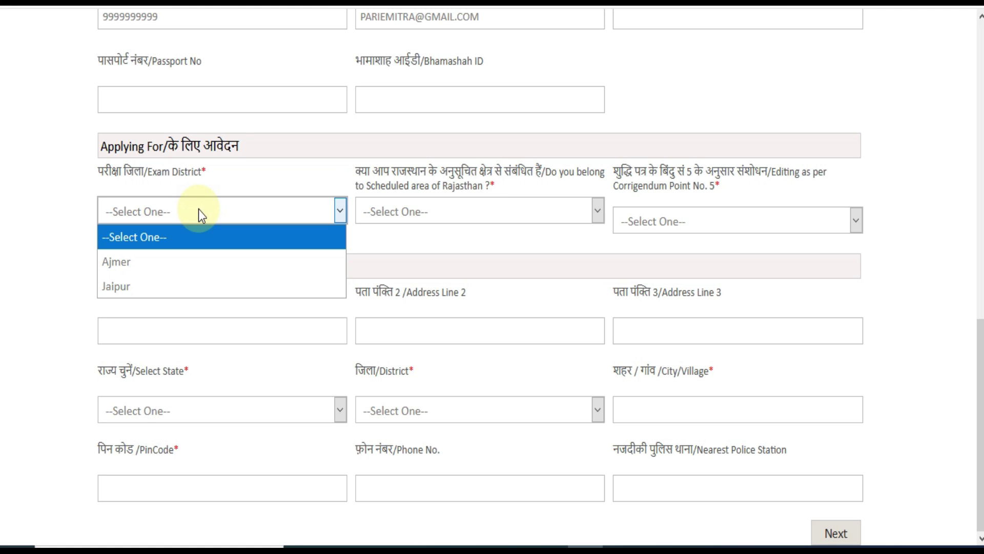
click(171, 284)
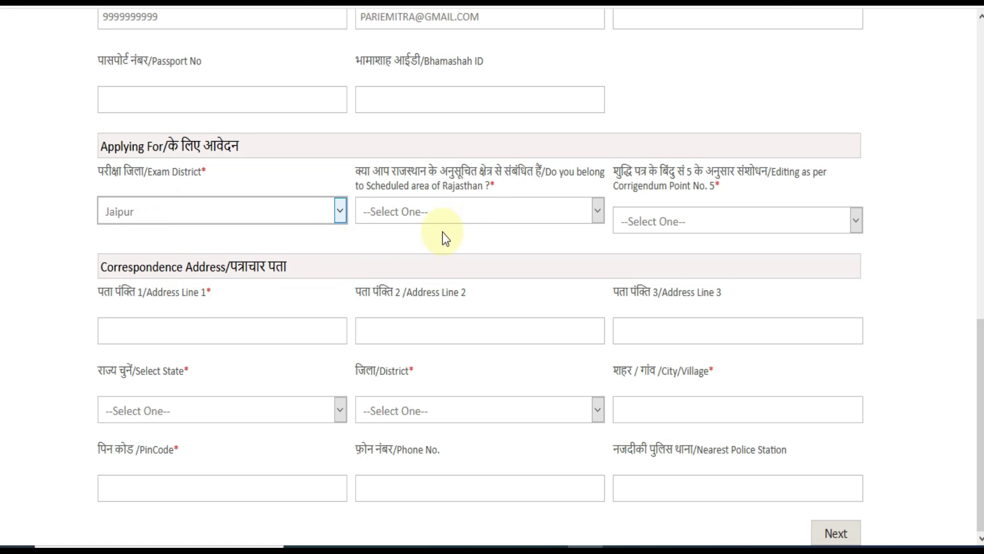
click(472, 216)
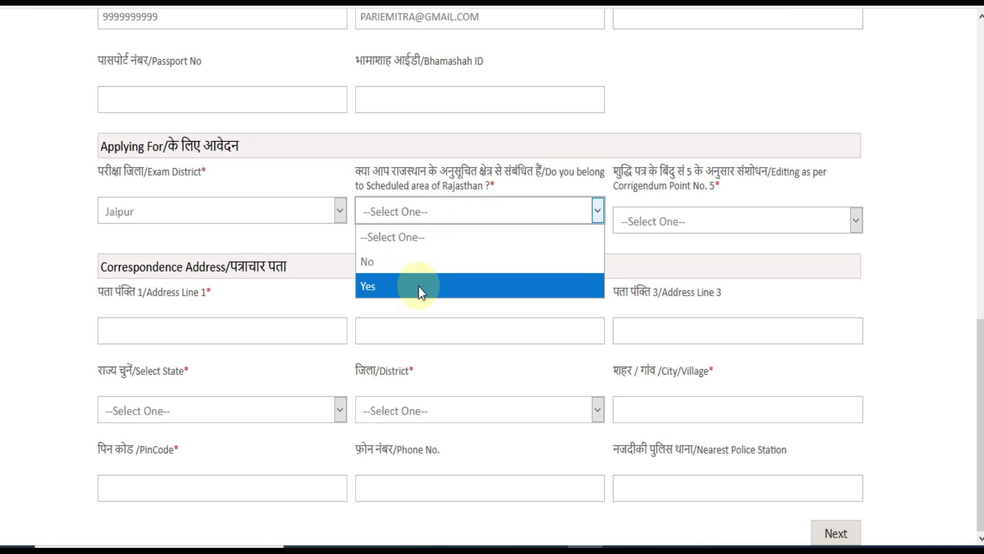
click(409, 263)
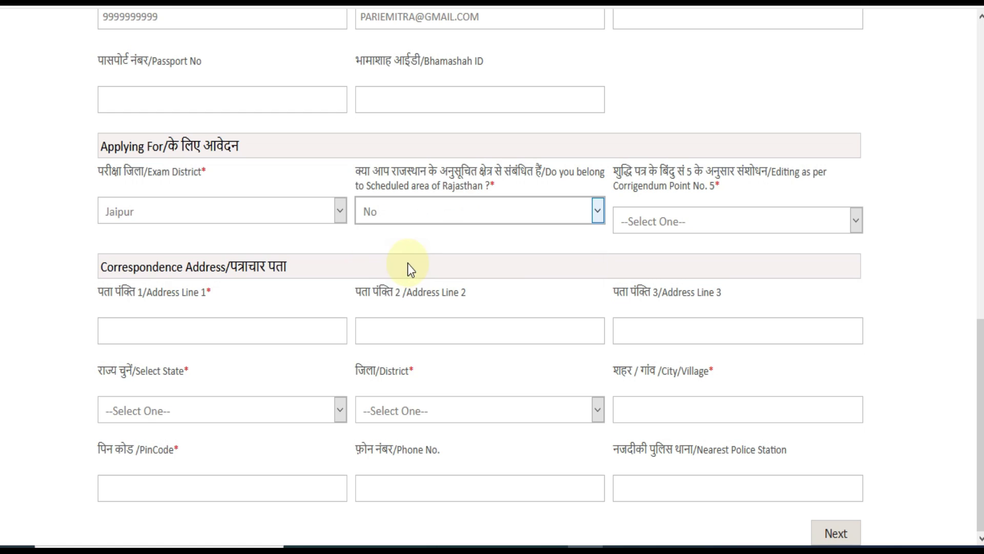
Answer No to Corrigendum Point 5 editing, then view the recruitment notice PDF.
click(701, 222)
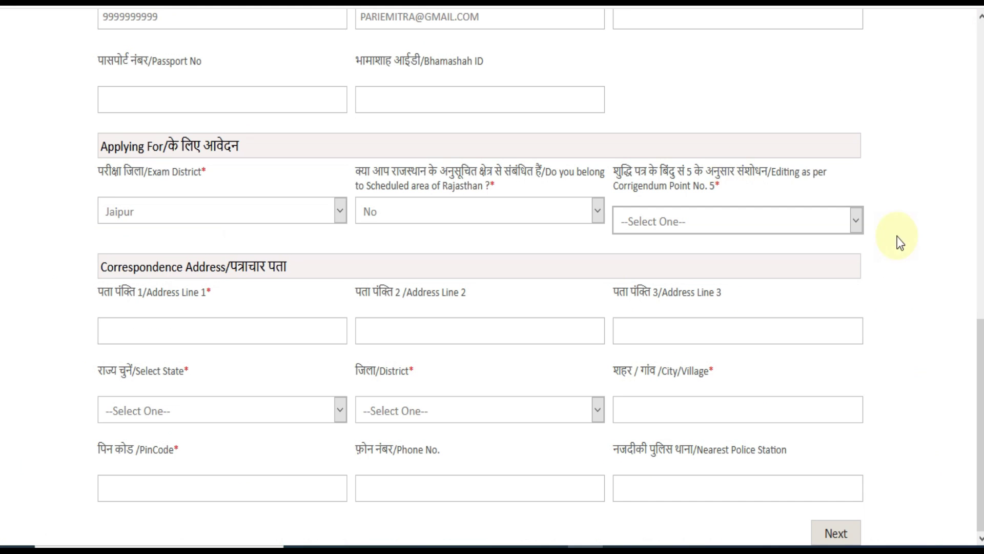
click(685, 223)
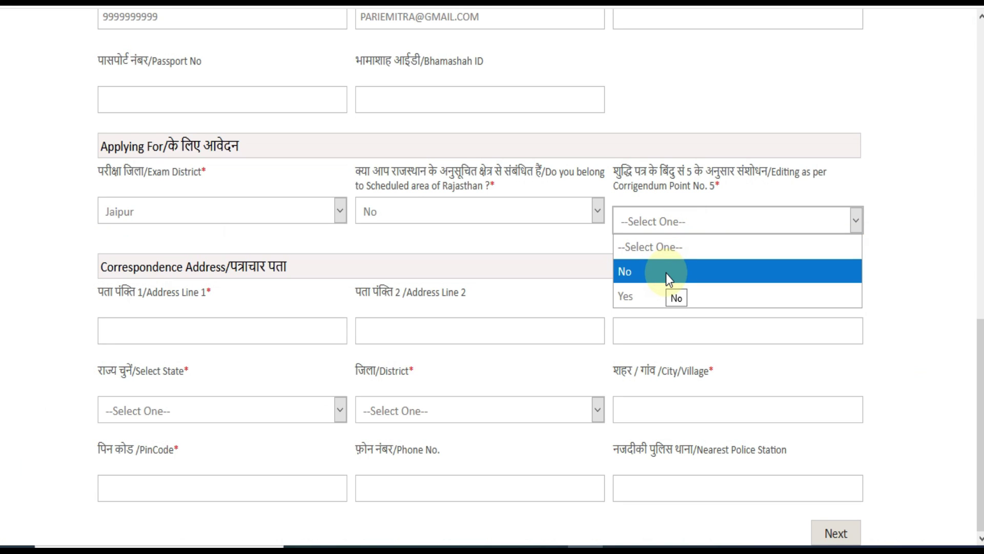
click(658, 288)
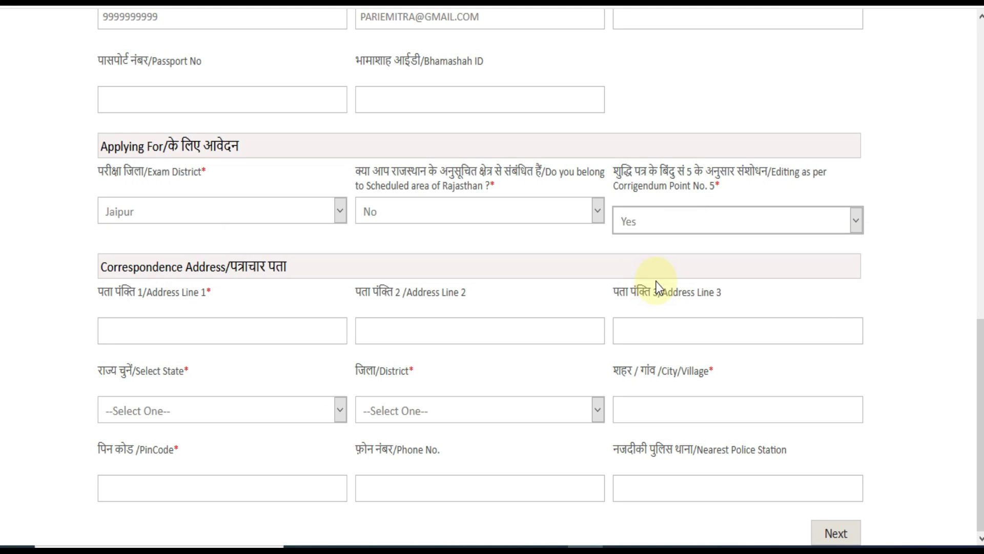
click(649, 226)
click(647, 271)
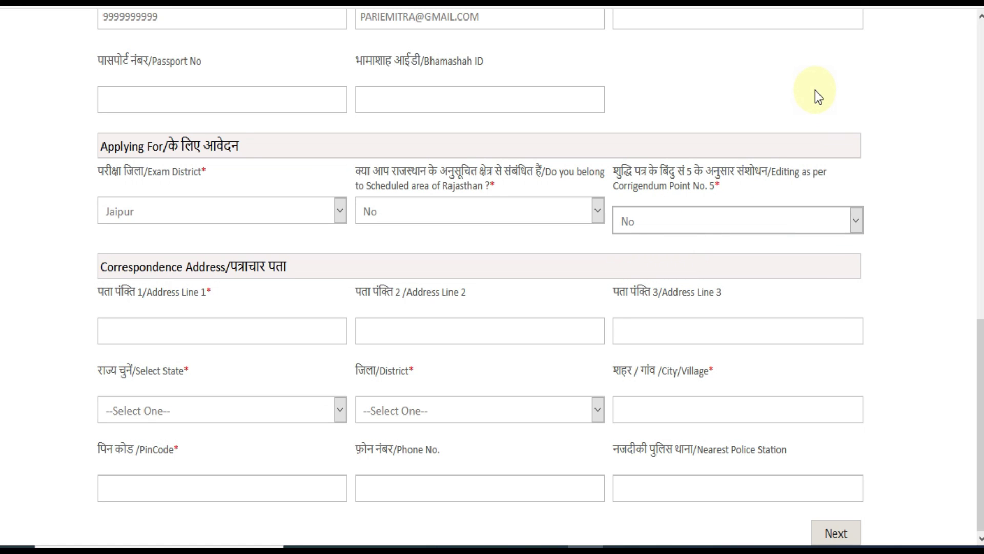
click(832, 31)
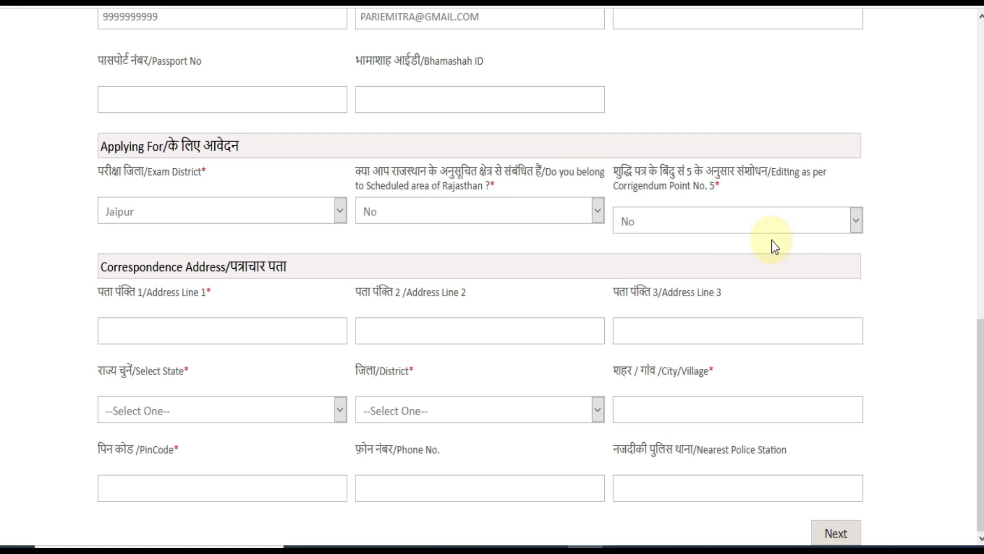
click(313, 2)
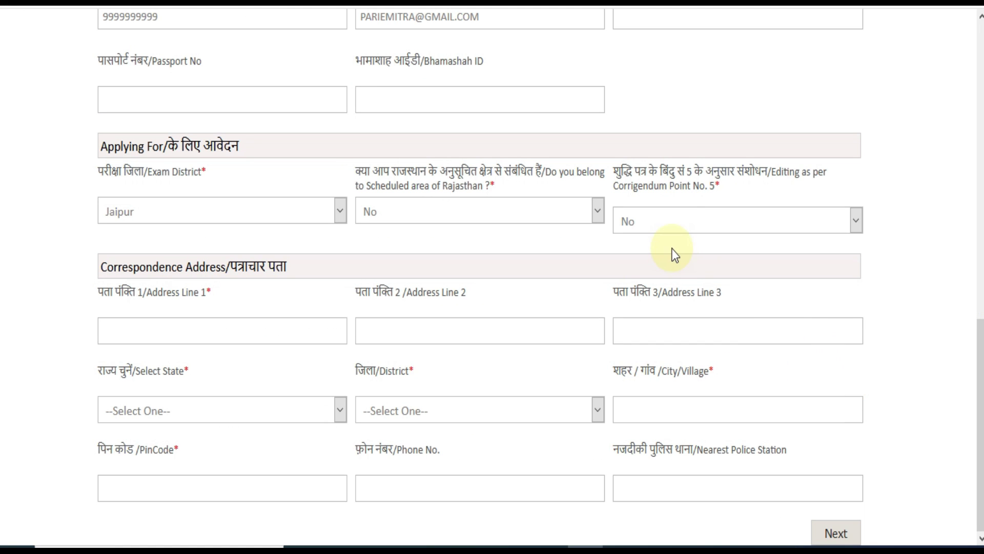
Enter the address line, pick Rajasthan and Alwar, type city ALWAR and the PIN code.
click(234, 331)
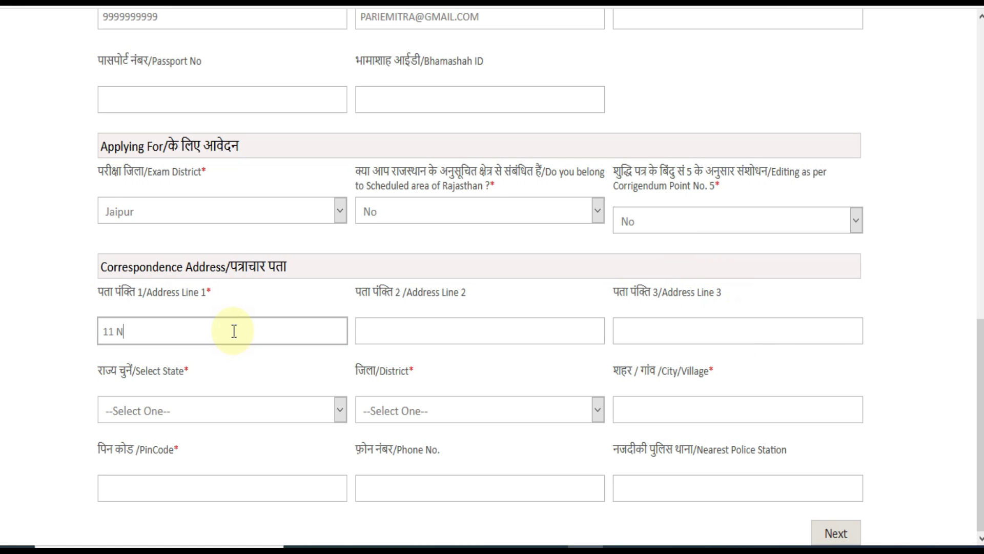
scroll(233, 331, up, 2)
scroll(220, 399, down, 2)
click(205, 409)
key(r)
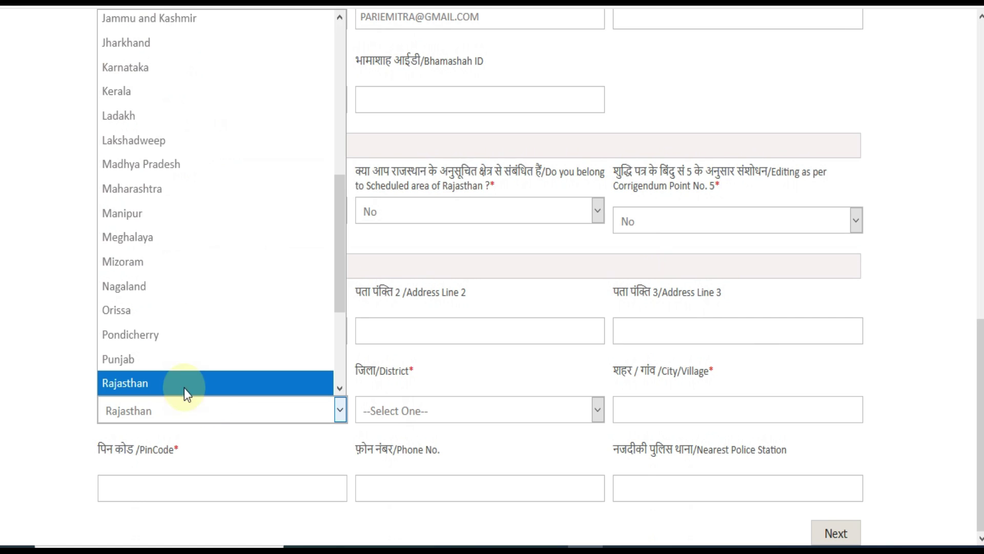
click(175, 383)
click(416, 411)
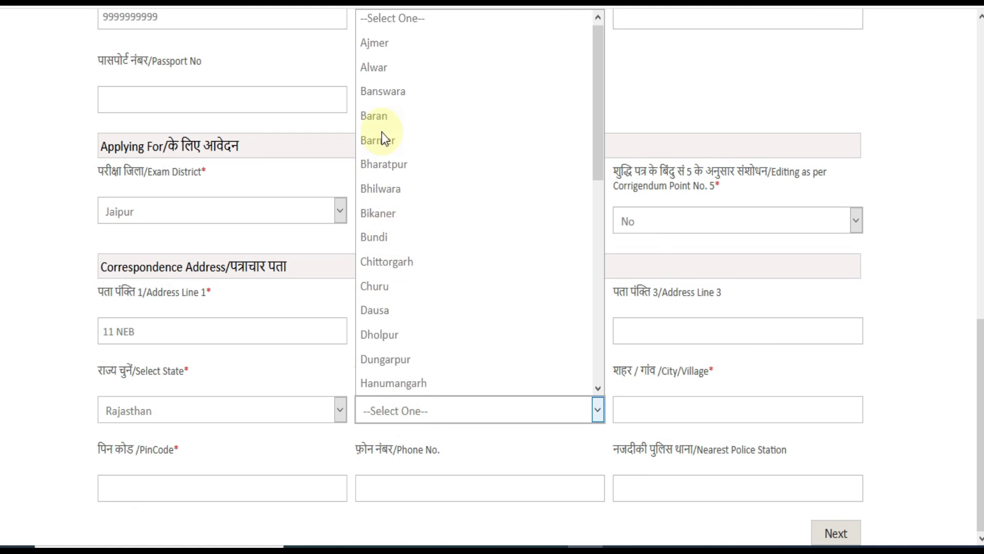
key(a)
click(657, 408)
text(ALWAR)
click(148, 487)
text(301001)
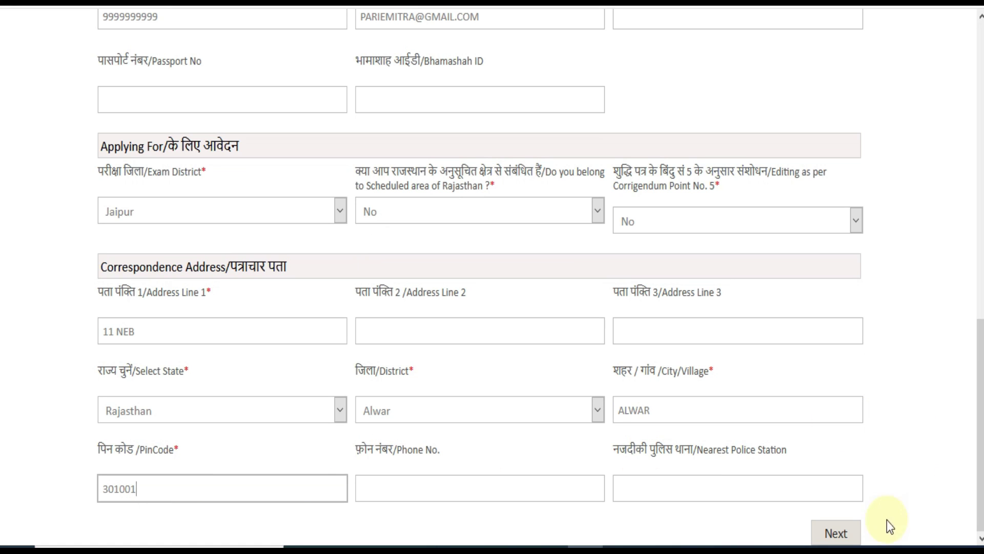
Go to Personal Details and set nationality Indian and home state Rajasthan.
click(836, 533)
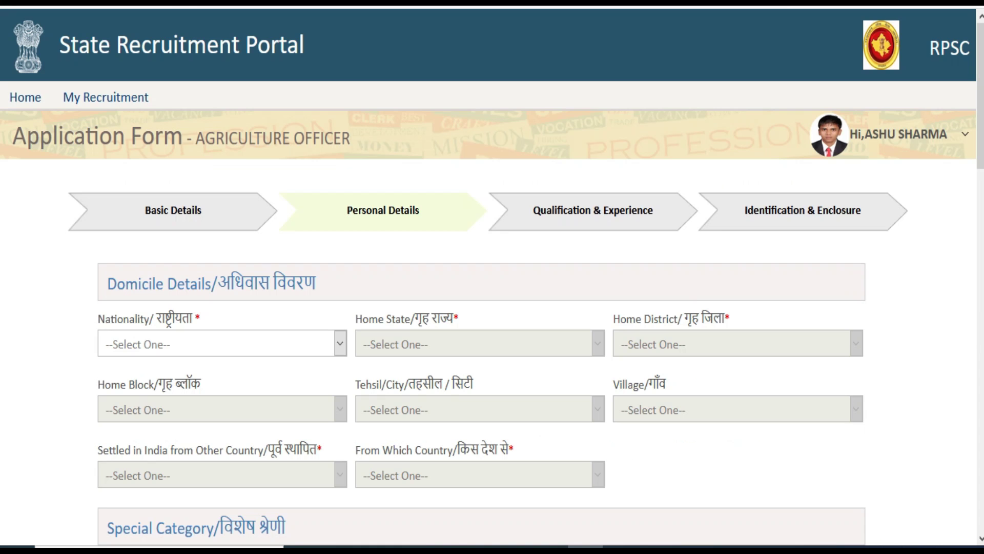
scroll(980, 154, down, 3)
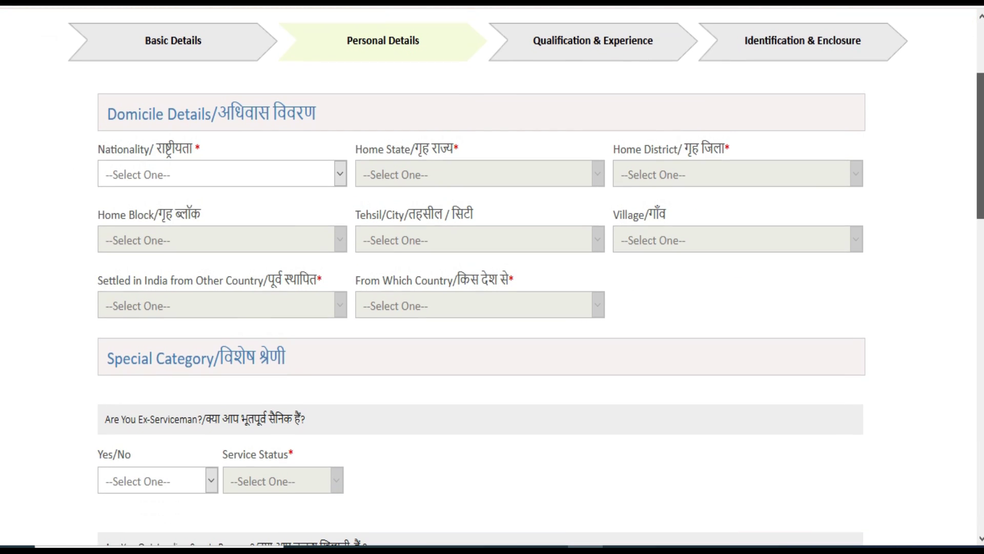
click(233, 172)
click(183, 216)
click(407, 174)
scroll(450, 243, down, 6)
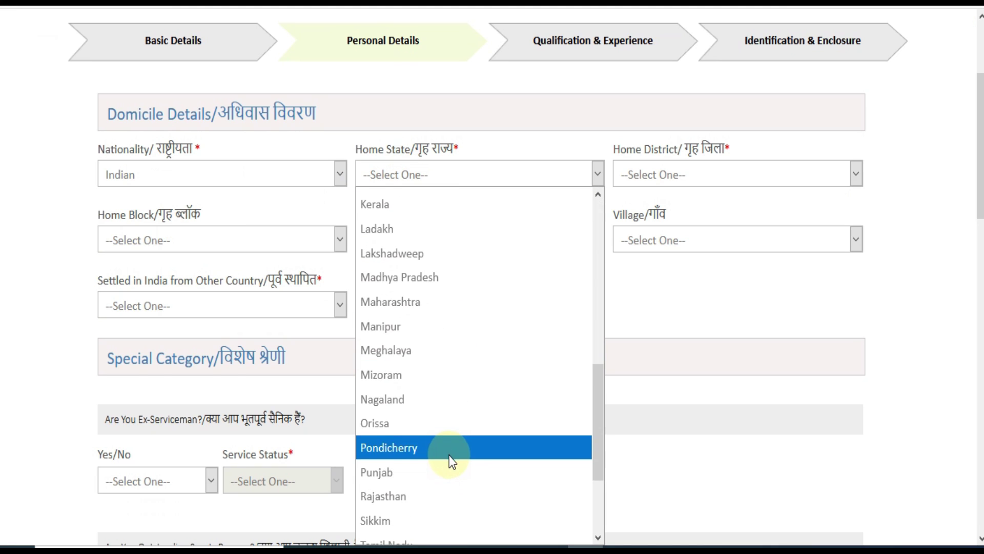
click(445, 496)
Choose Alwar as home district and tehsil, and answer No to settled from abroad.
click(663, 183)
click(648, 249)
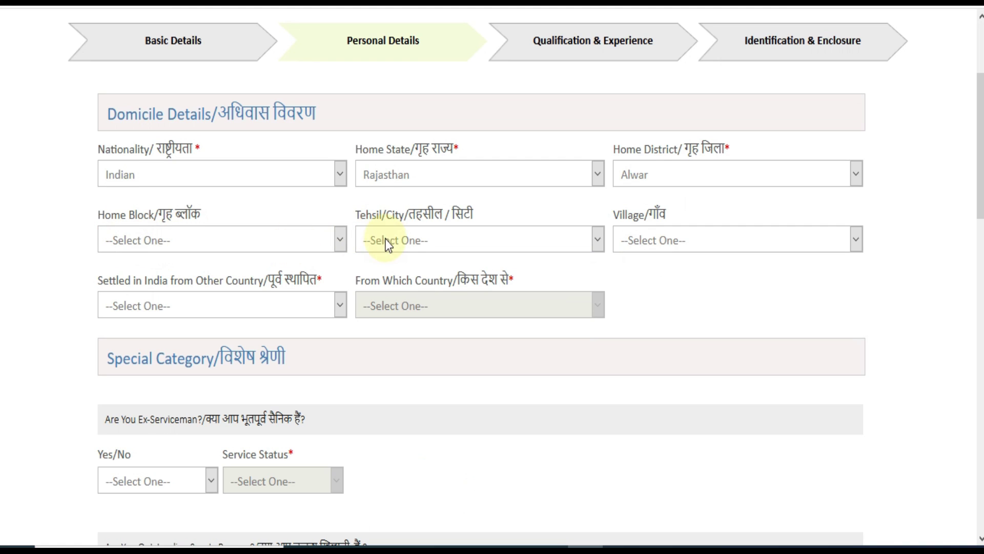
click(400, 248)
click(386, 288)
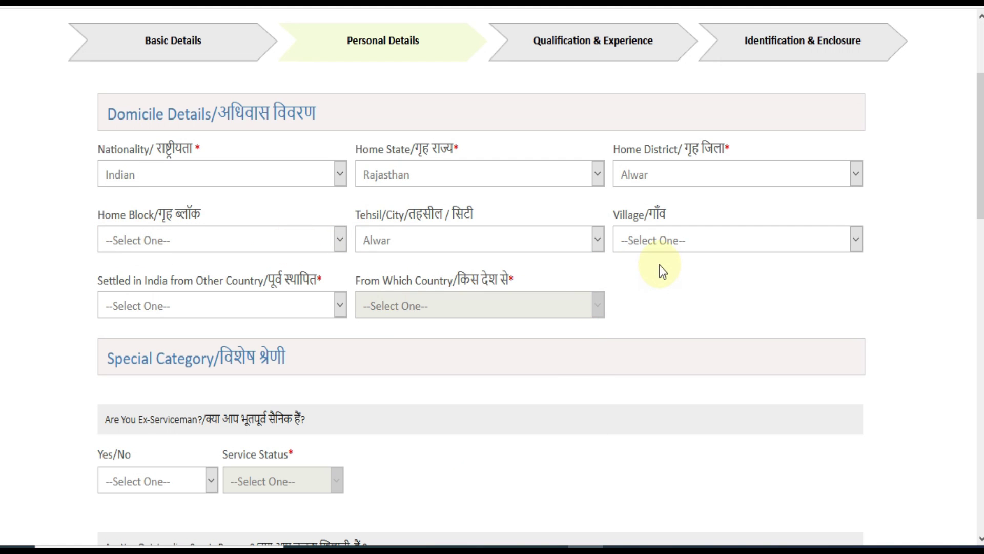
click(271, 305)
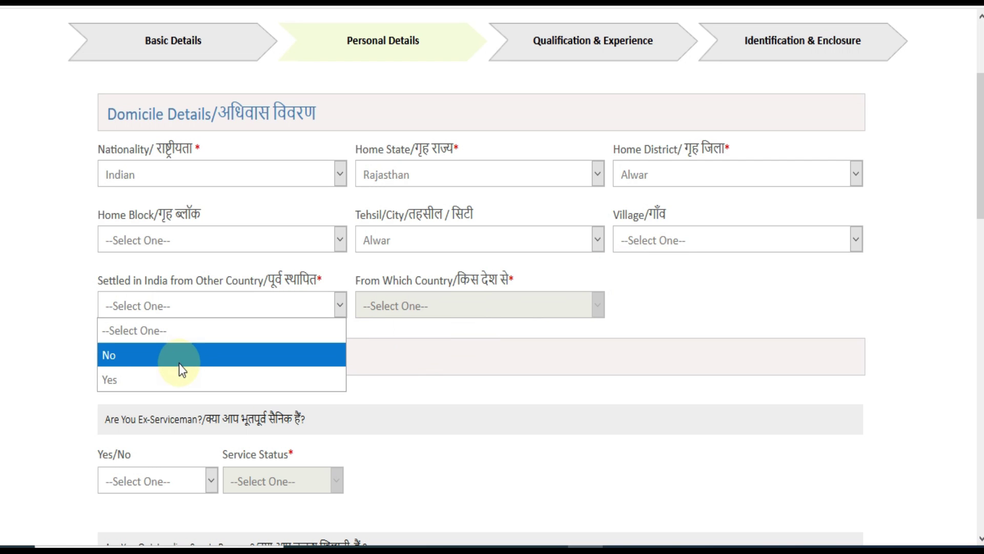
click(161, 362)
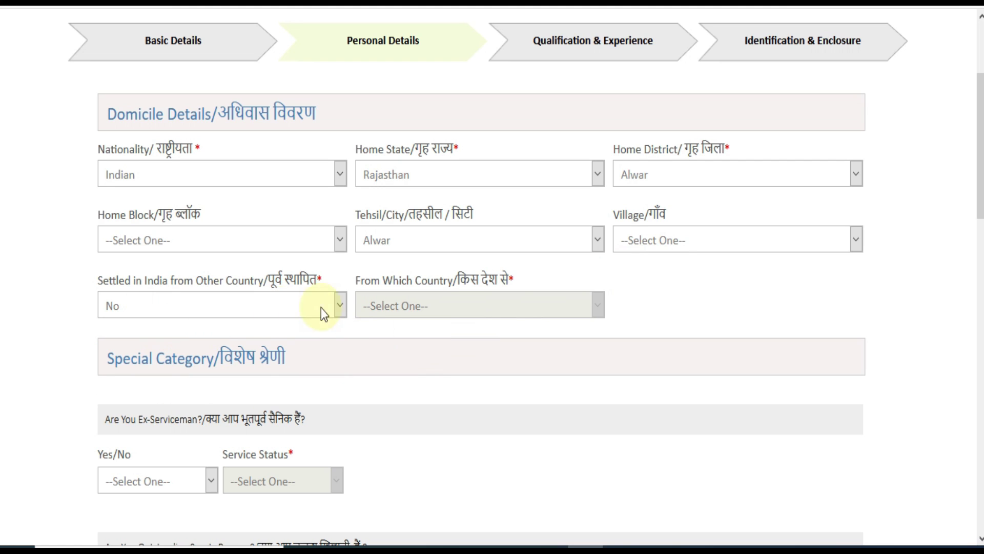
scroll(492, 277, down, 6)
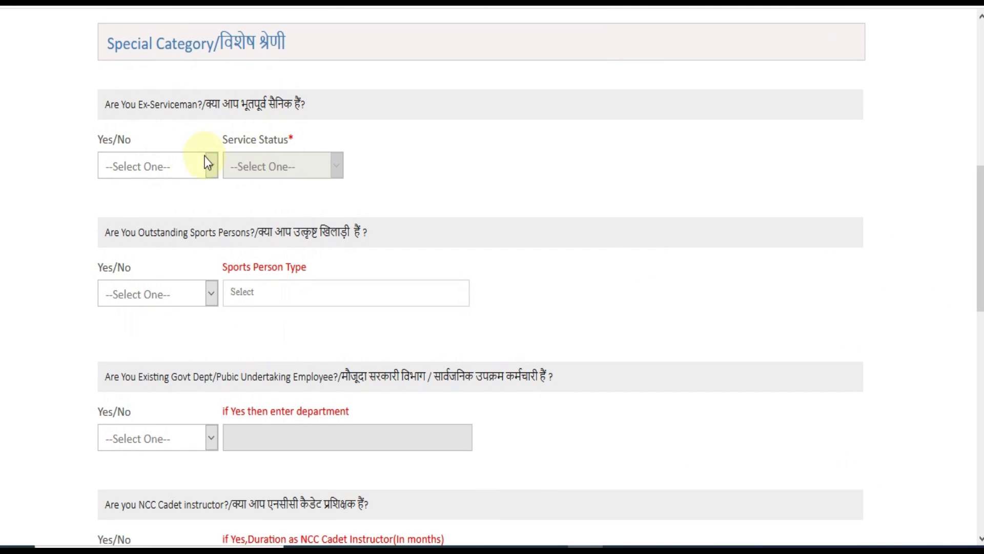
Answer No to the ex-serviceman and outstanding sports person questions.
click(175, 165)
click(149, 237)
click(279, 171)
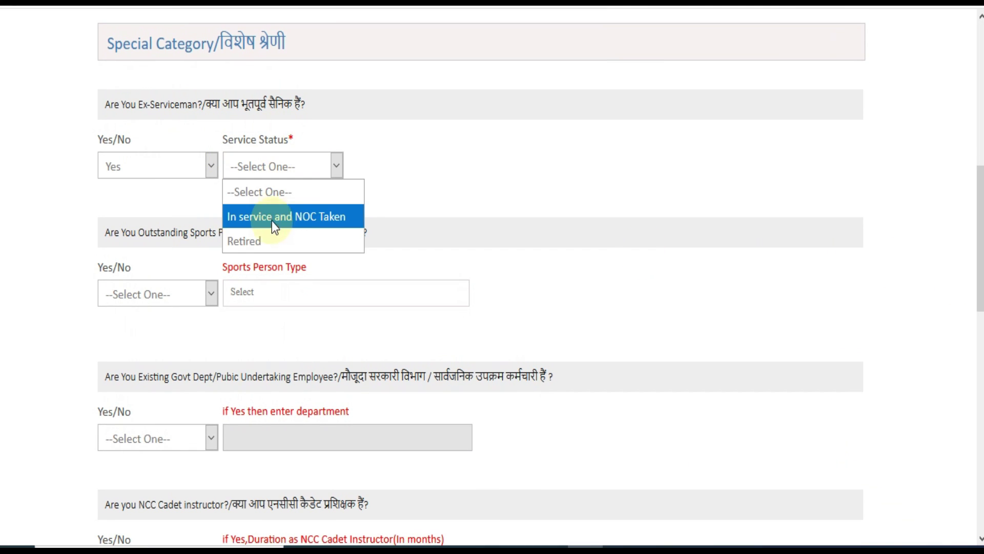
click(273, 240)
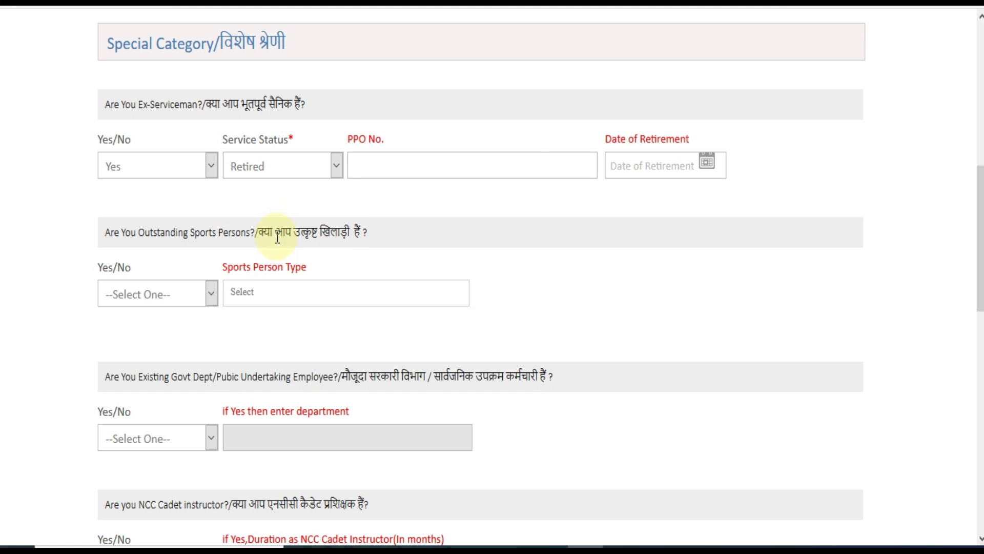
click(201, 169)
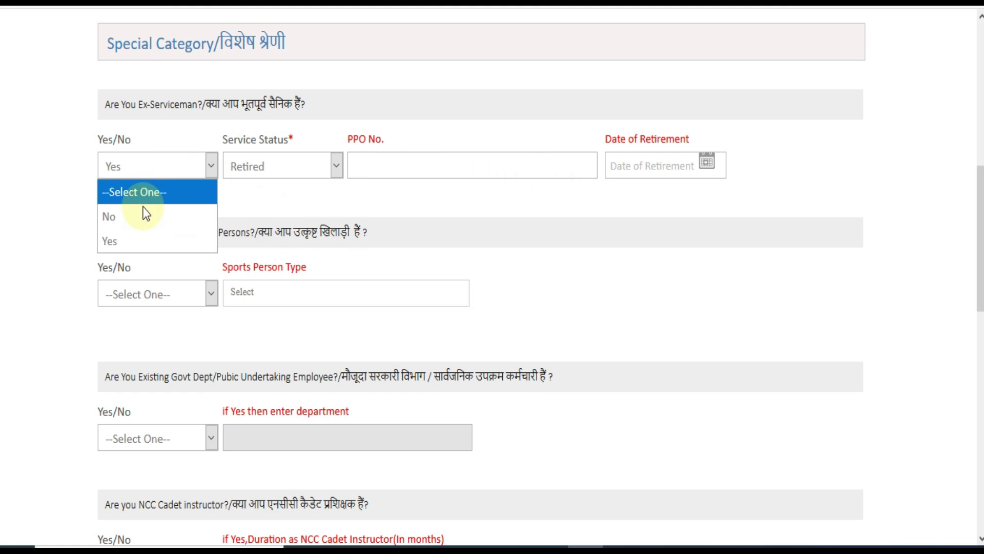
click(137, 218)
click(188, 293)
click(144, 368)
click(281, 294)
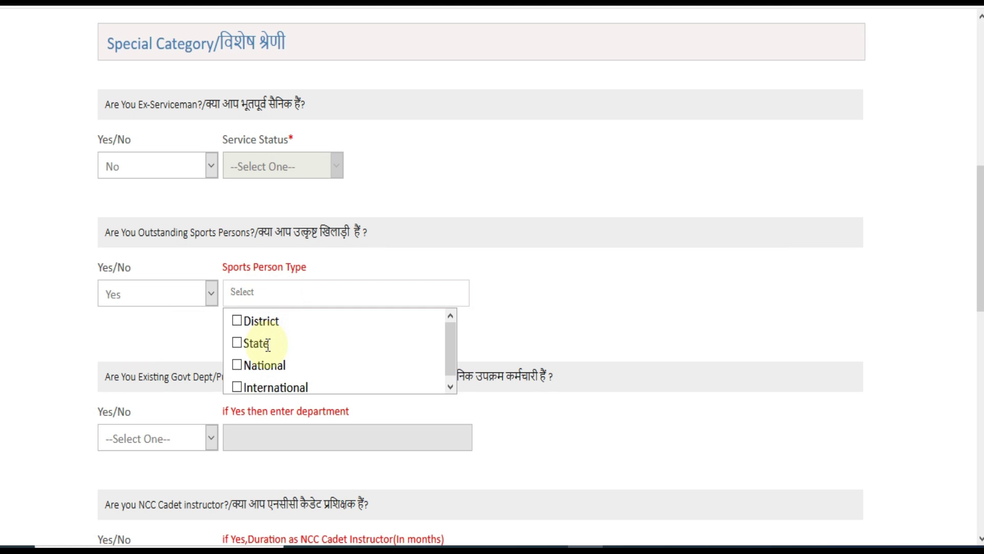
click(238, 367)
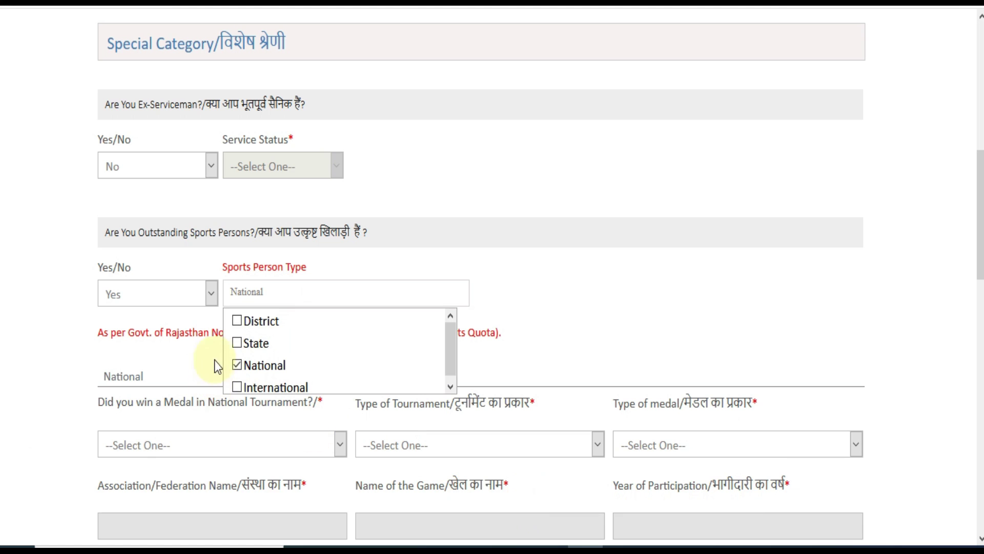
click(144, 297)
click(124, 341)
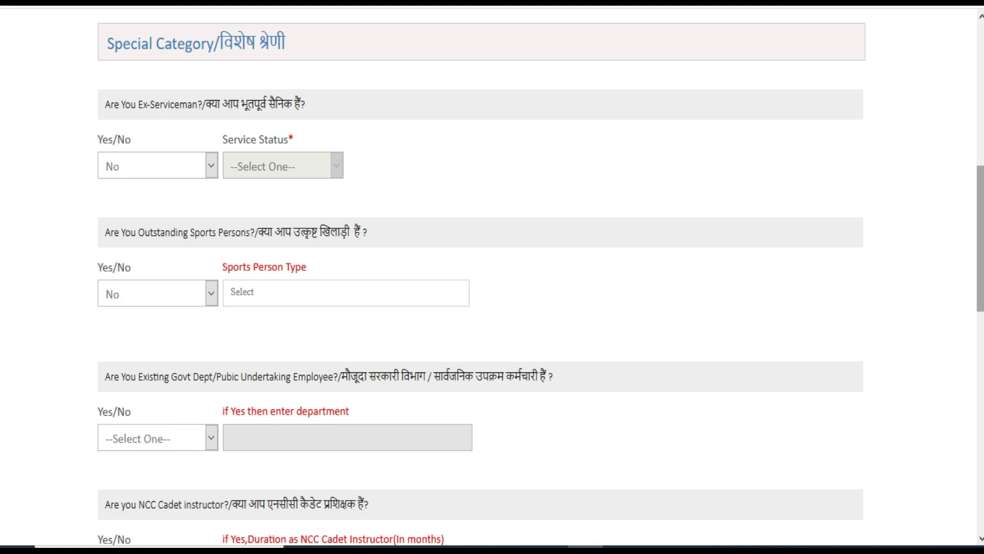
Answer No for government department employee, NCC instructor, ex-prisoner and state government employee.
scroll(980, 266, down, 2)
drag(981, 312, 980, 344)
click(187, 223)
click(142, 287)
click(172, 362)
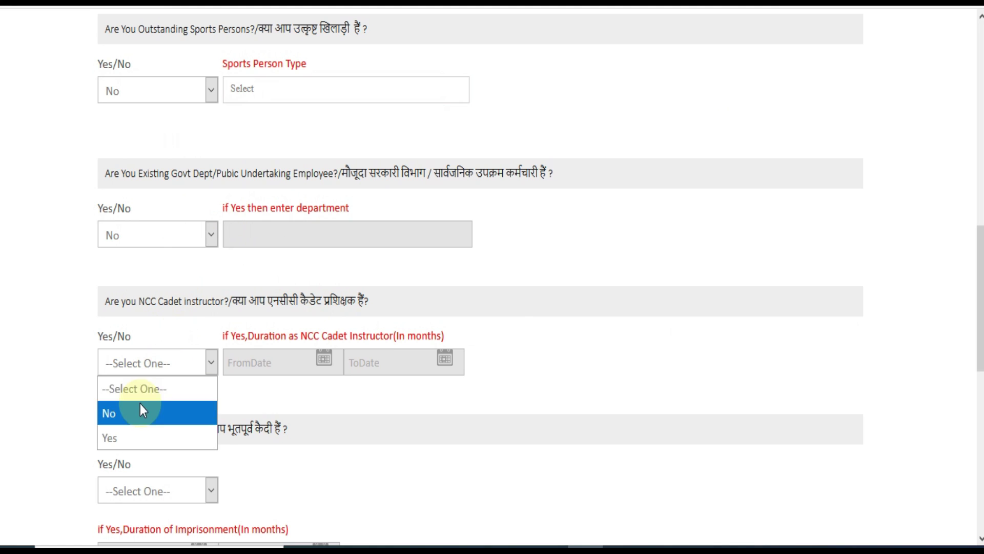
click(141, 406)
drag(980, 299, 980, 376)
click(148, 231)
click(134, 279)
drag(981, 333, 980, 388)
click(184, 225)
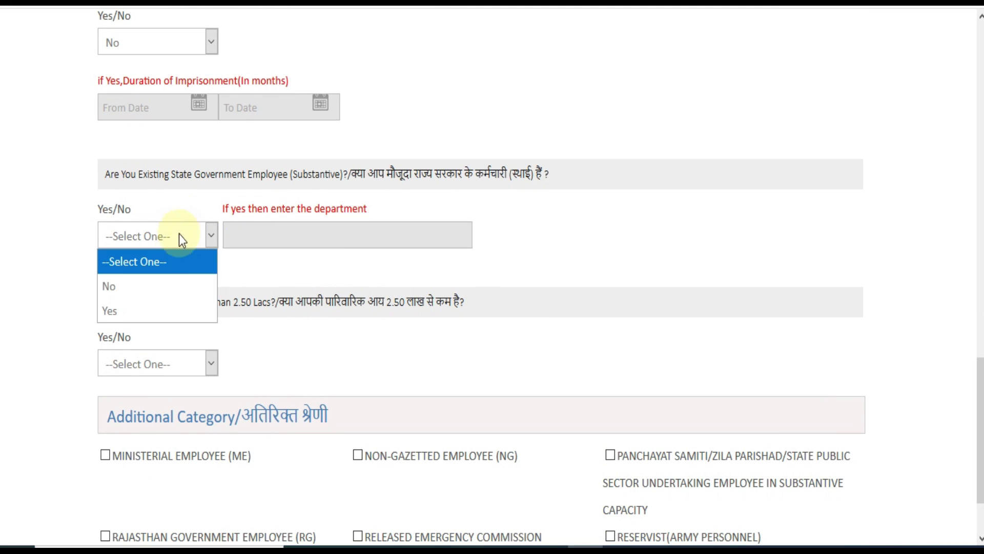
click(163, 286)
Answer Yes to family income below 2.50 Lacs, confirm it, and continue.
click(180, 370)
click(143, 411)
click(165, 371)
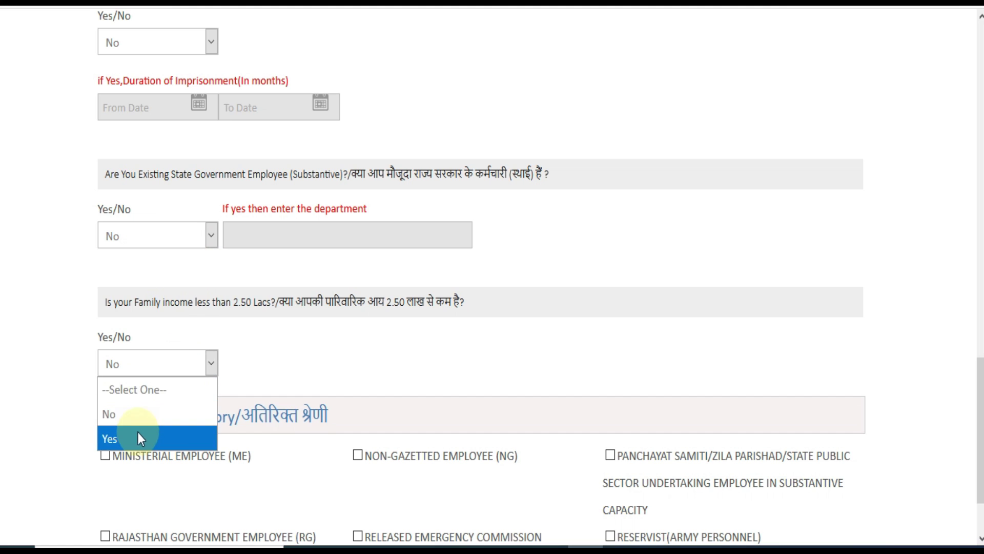
click(137, 435)
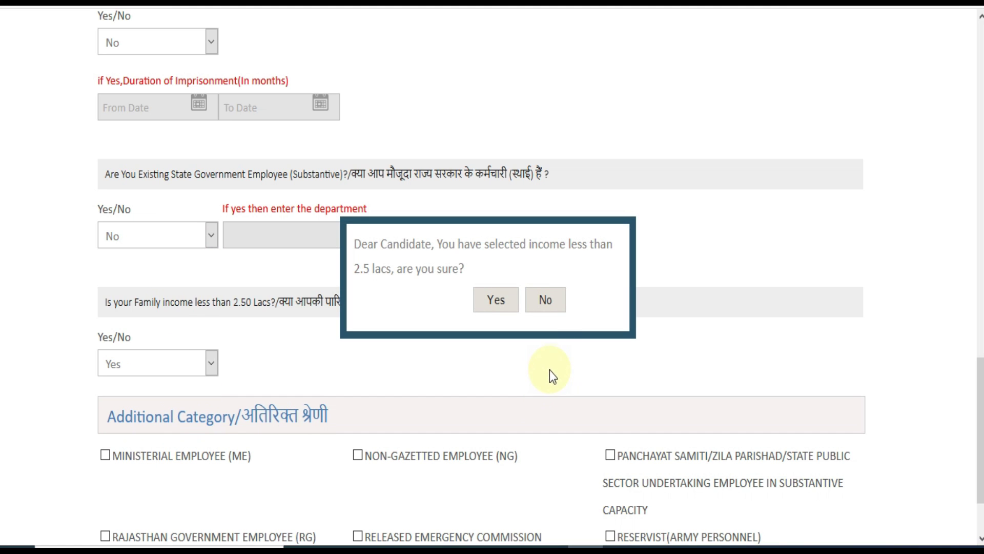
click(497, 301)
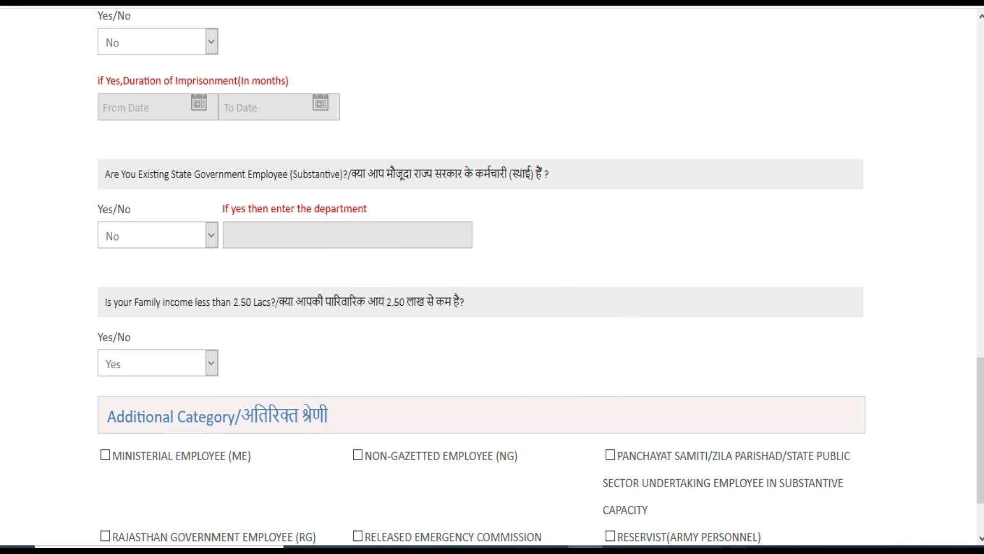
scroll(176, 392, down, 2)
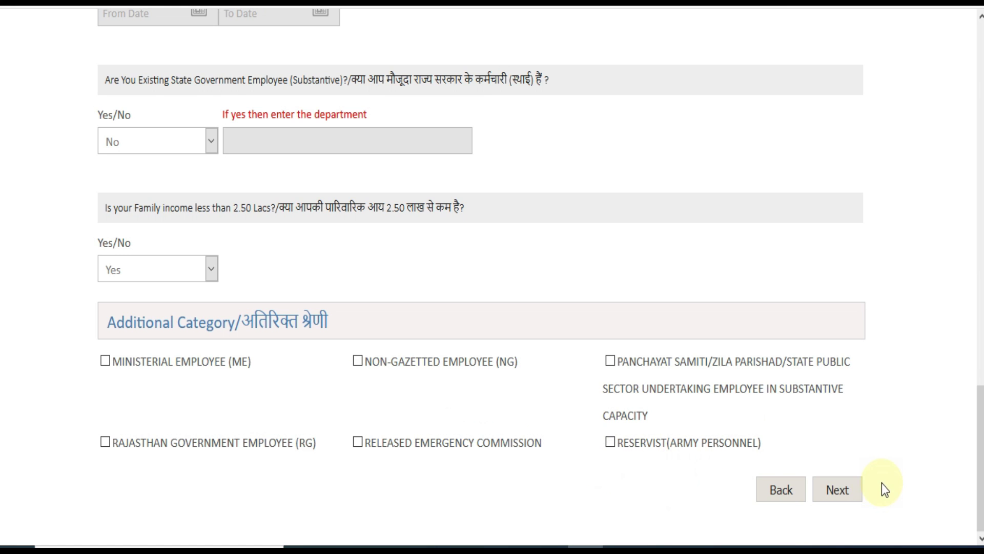
click(848, 497)
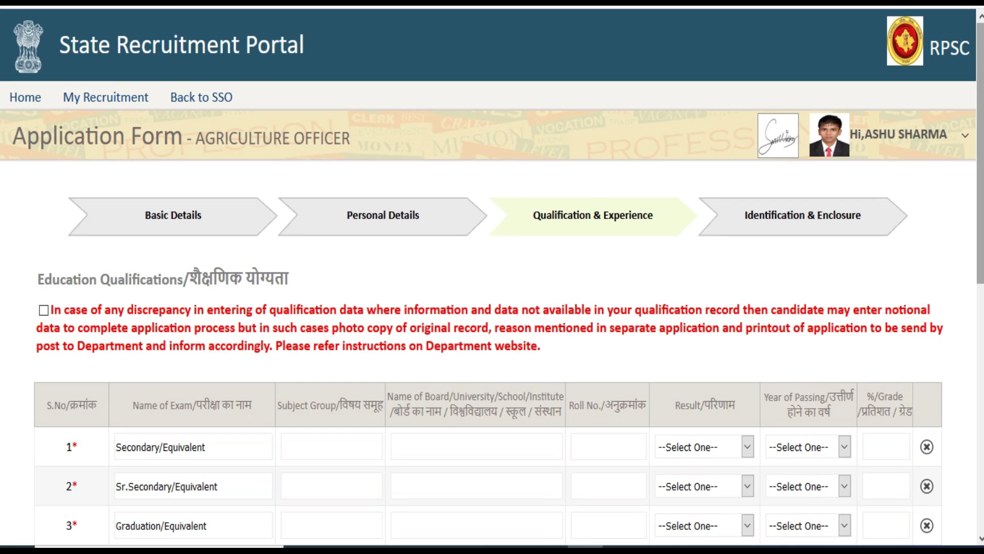
Tick the discrepancy checkbox above the Education Qualifications table, then view the advertisement PDF.
scroll(922, 349, down, 3)
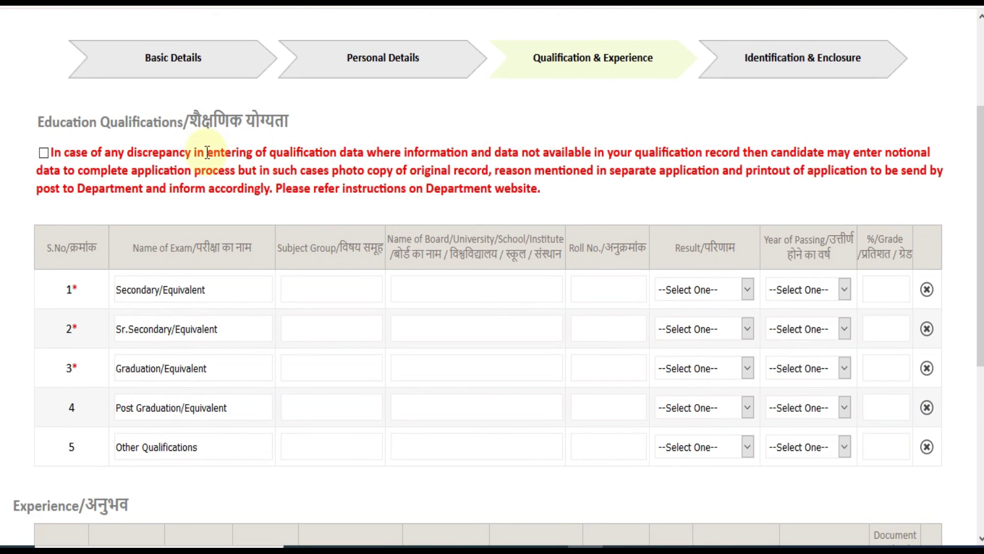
click(44, 153)
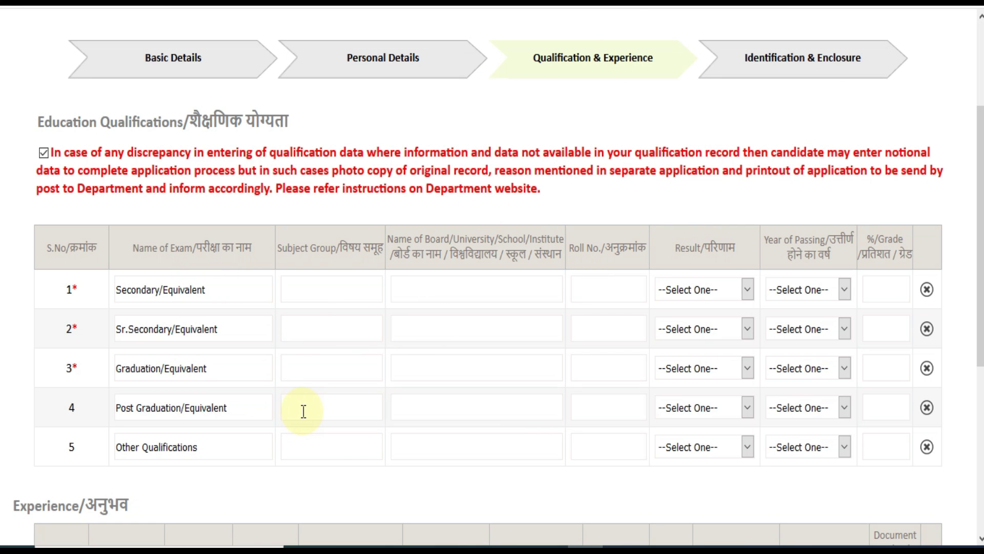
click(430, 2)
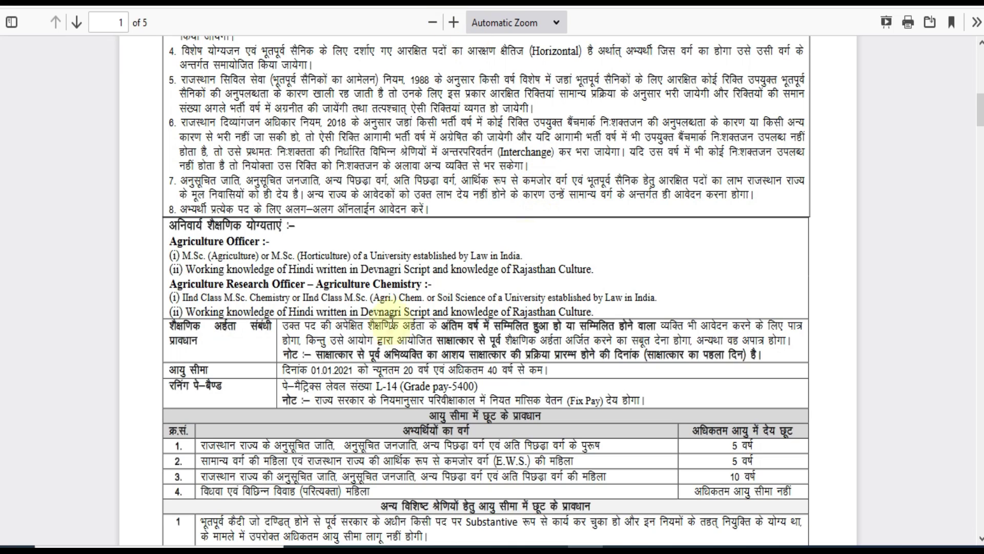
Highlight and read the Agriculture Officer M.Sc. qualification lines in the notice PDF.
drag(183, 255, 321, 251)
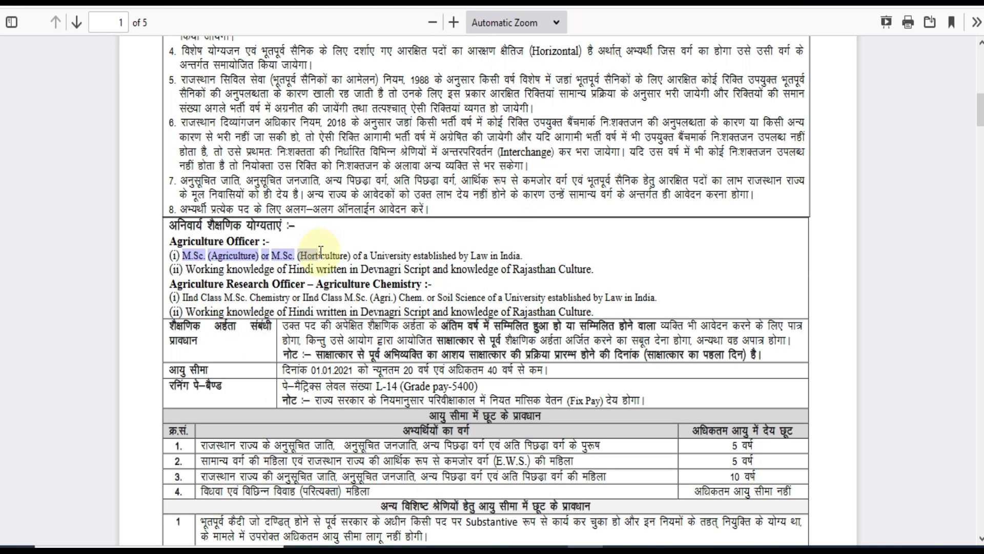
click(348, 258)
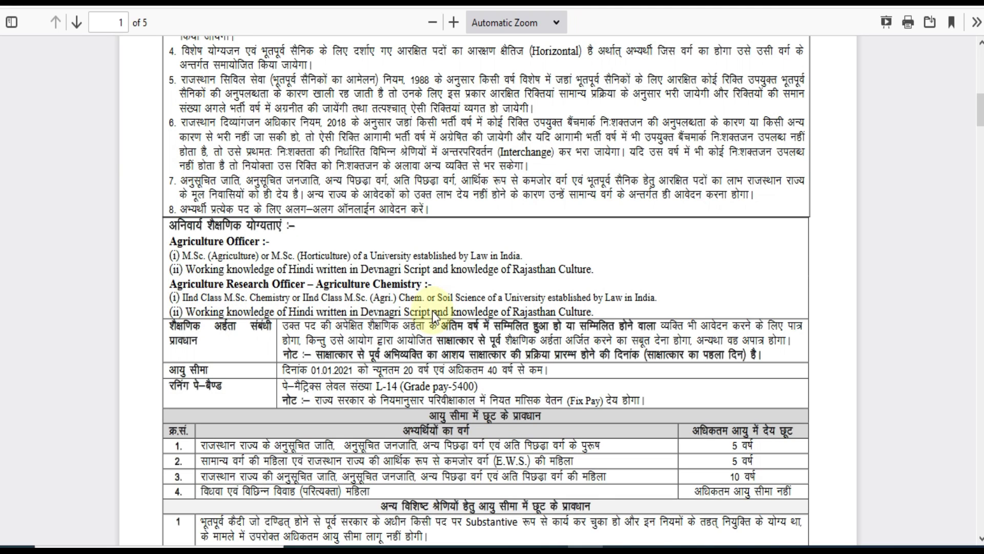
drag(172, 284, 188, 256)
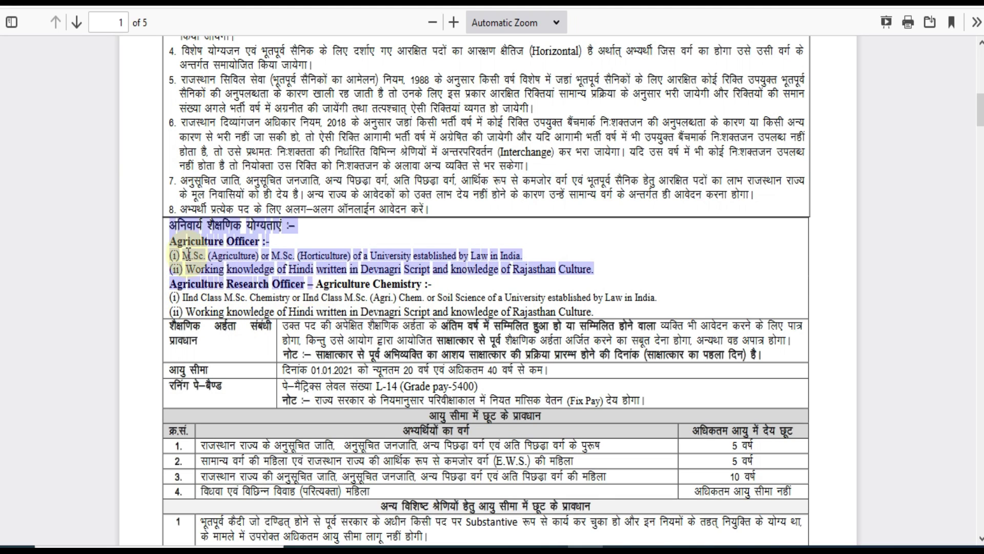
click(177, 247)
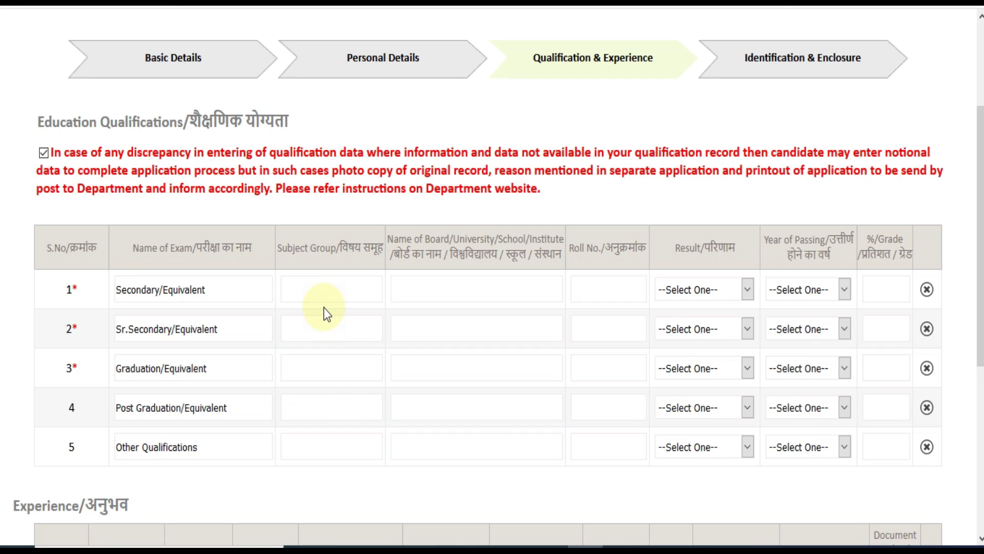
Enter ALL GENERAL SUBJECTS as the Secondary subject group.
click(312, 290)
text(ALL GENERAL SUBJECY)
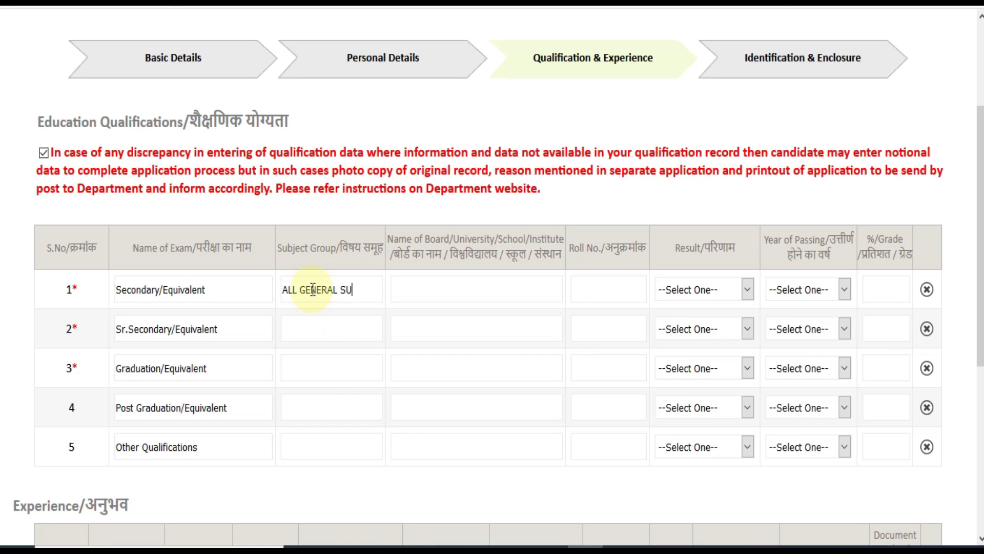
key(BackSpace)
key(BackSpace)
text(CTS)
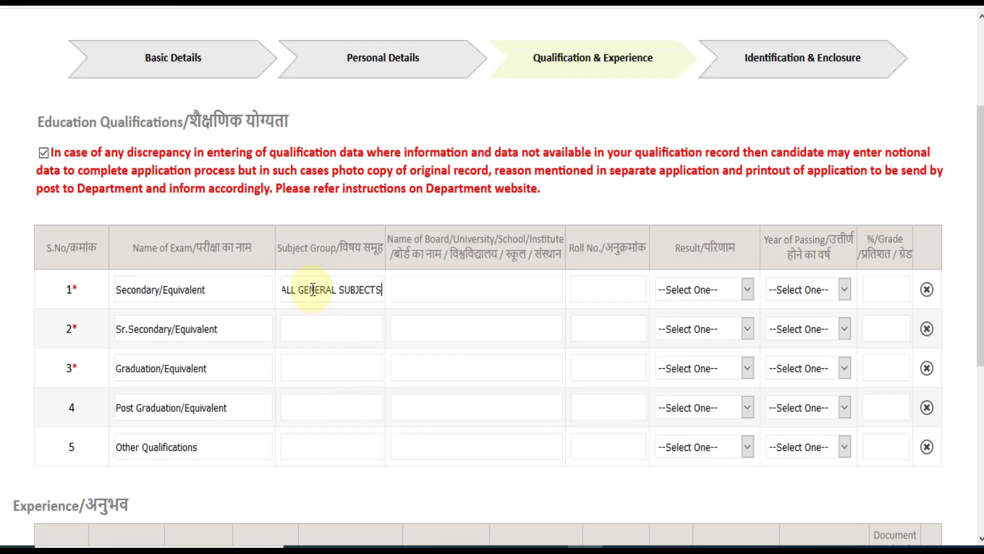
Enter CHEMISTRY, PHYSICS, HINDI, ENGLISH as the Sr. Secondary subject group.
click(316, 325)
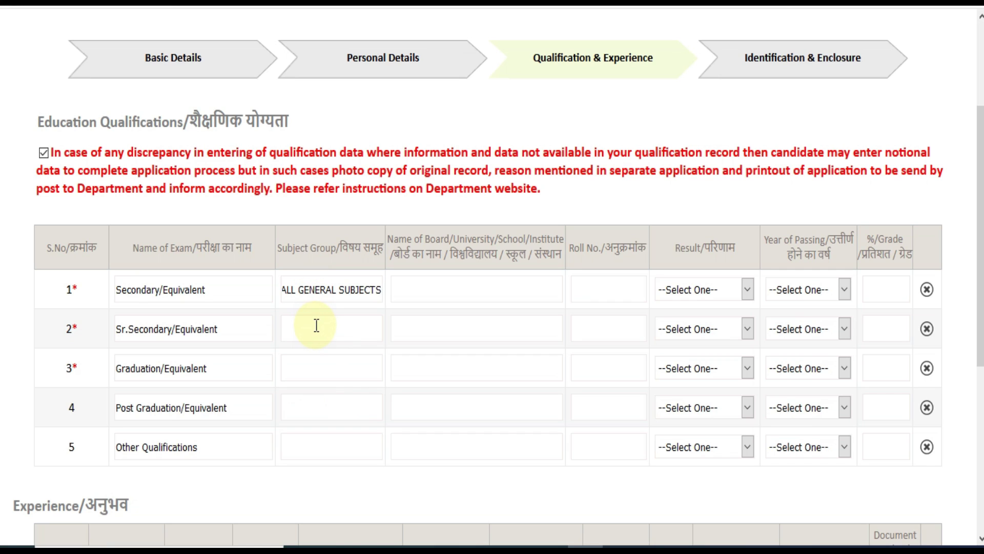
text(CHEMISTRY, PHYSICS,)
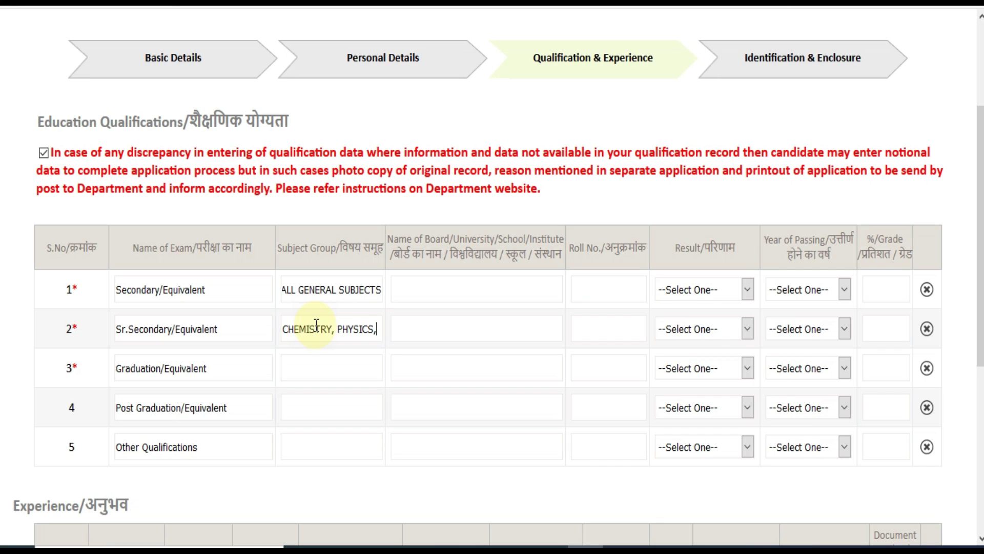
text(HINDI, ENG)
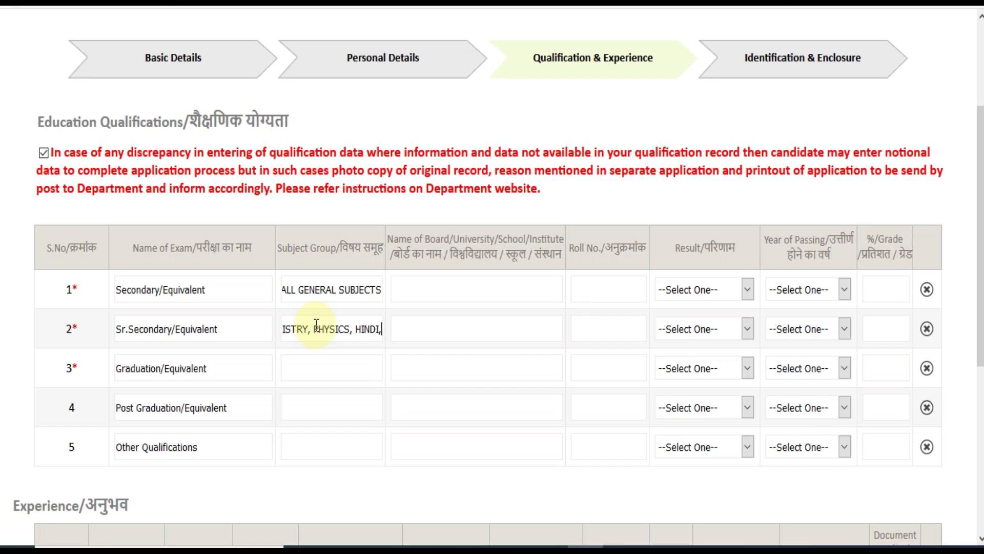
text(LISH)
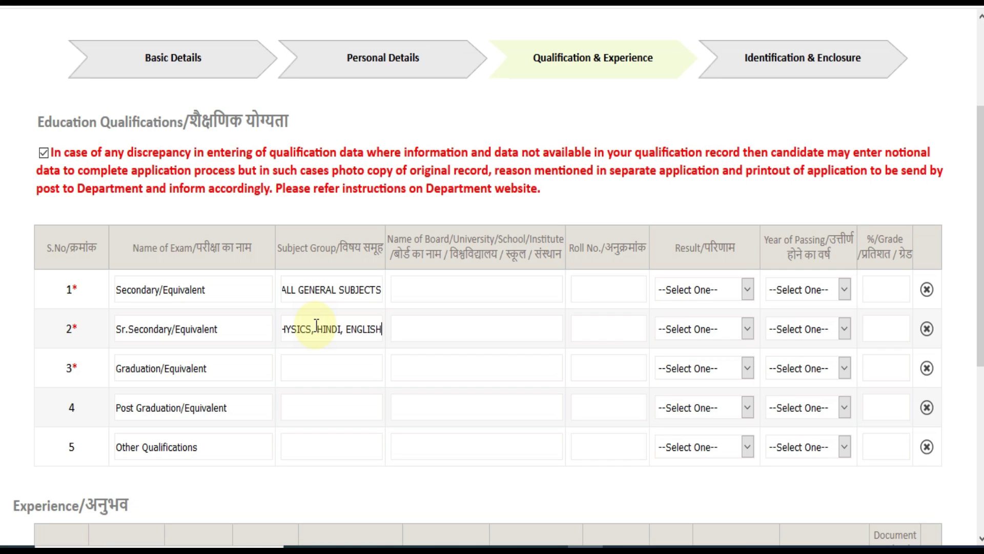
click(310, 369)
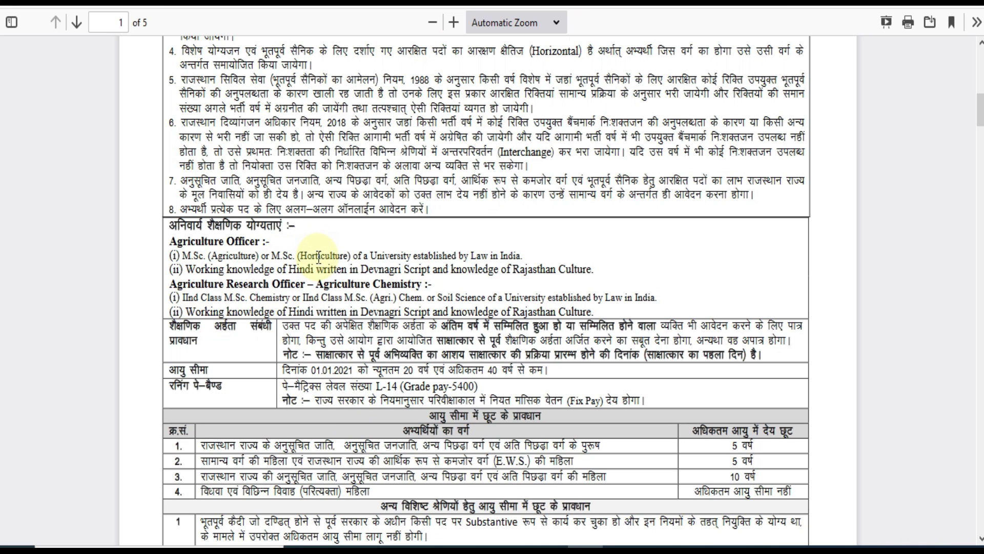
scroll(307, 287, up, 10)
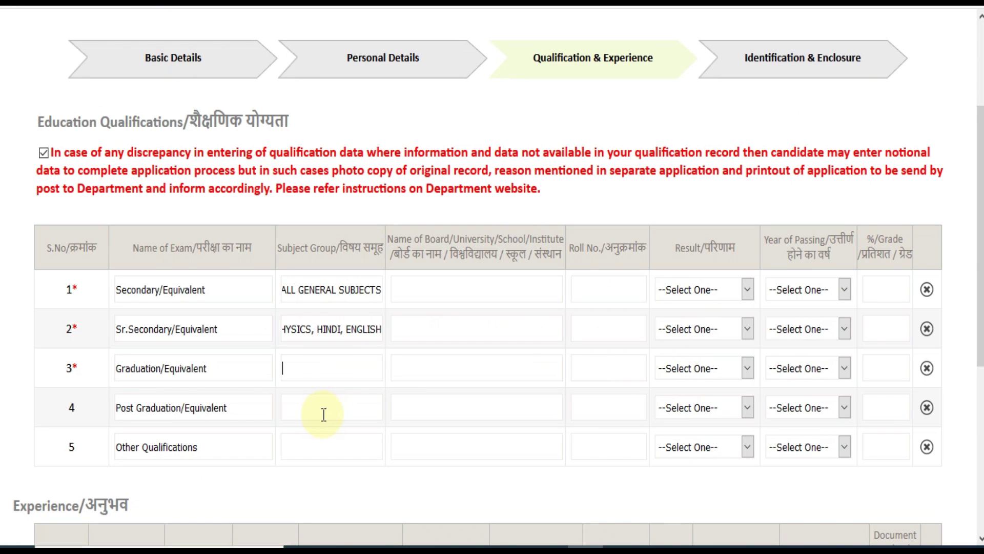
click(309, 416)
Set the Secondary result type to Percentage and its passing year to 2010.
click(723, 291)
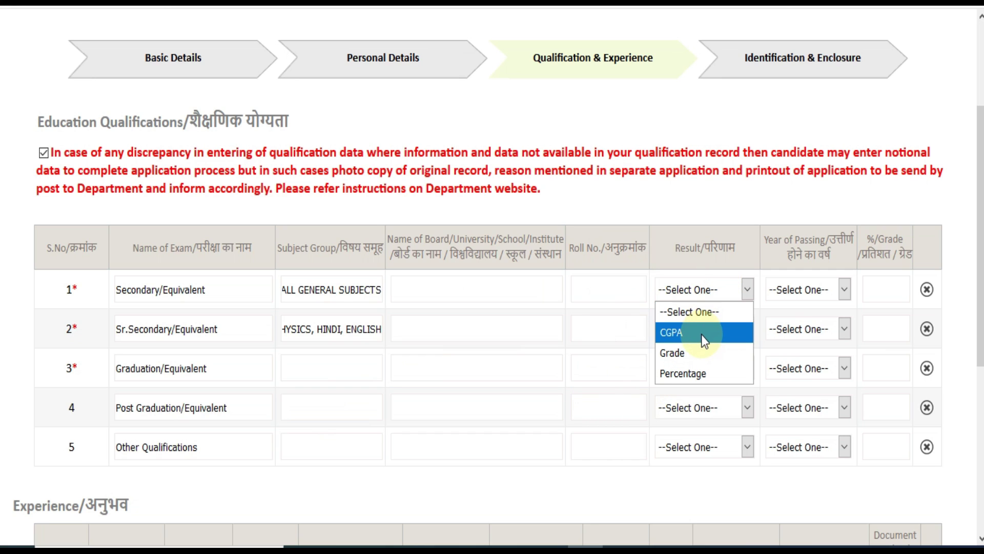
click(690, 374)
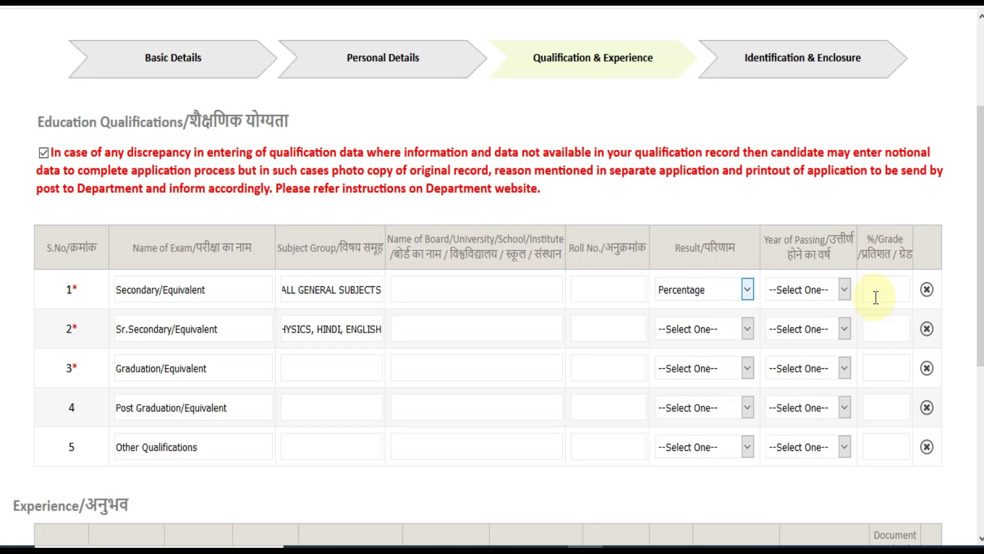
click(834, 288)
click(798, 246)
Set passing years 2012 for Sr. Secondary and 2015 for Graduation.
click(801, 329)
click(797, 204)
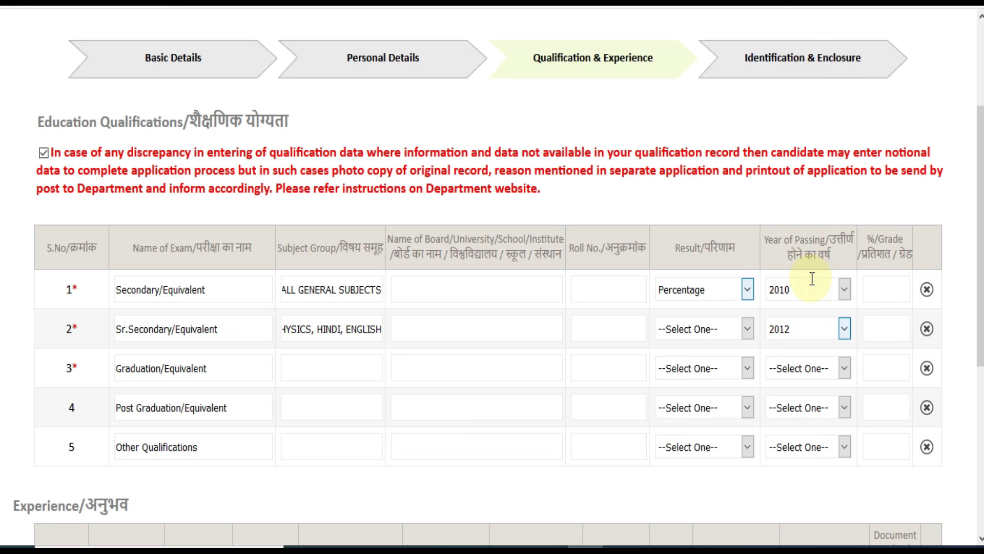
click(800, 368)
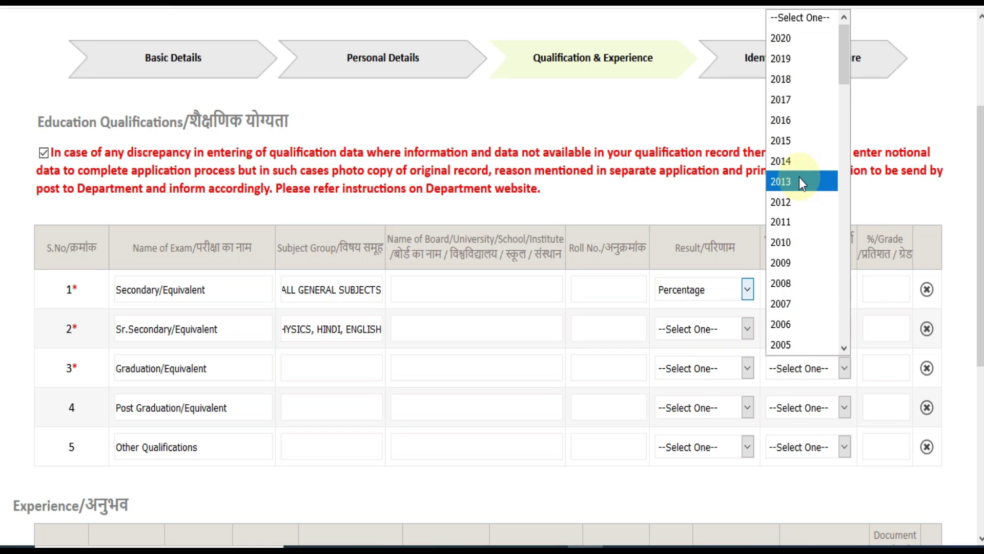
click(797, 140)
drag(981, 235, 981, 402)
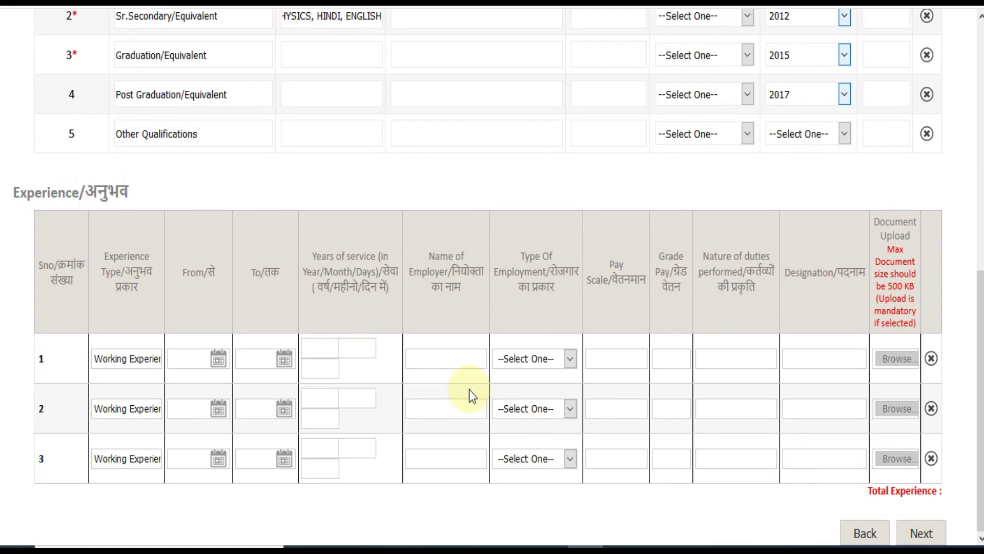
Leave the first experience row's start date, employment type and designation blank, then continue.
click(177, 359)
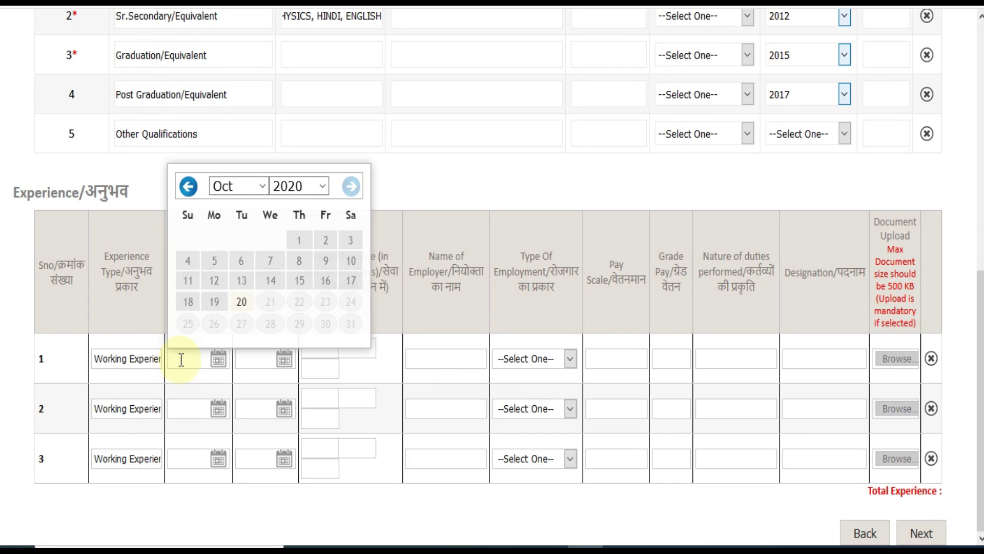
click(434, 182)
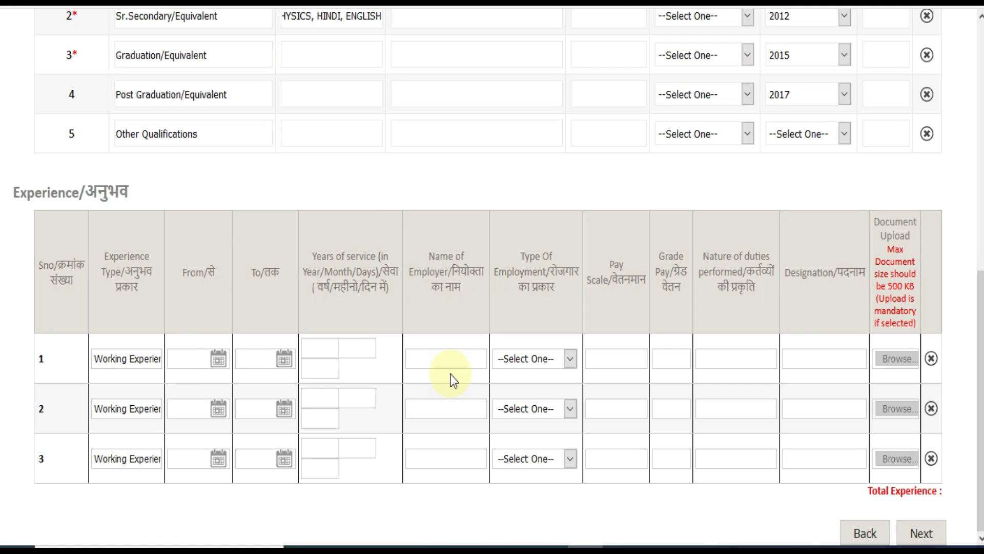
click(536, 359)
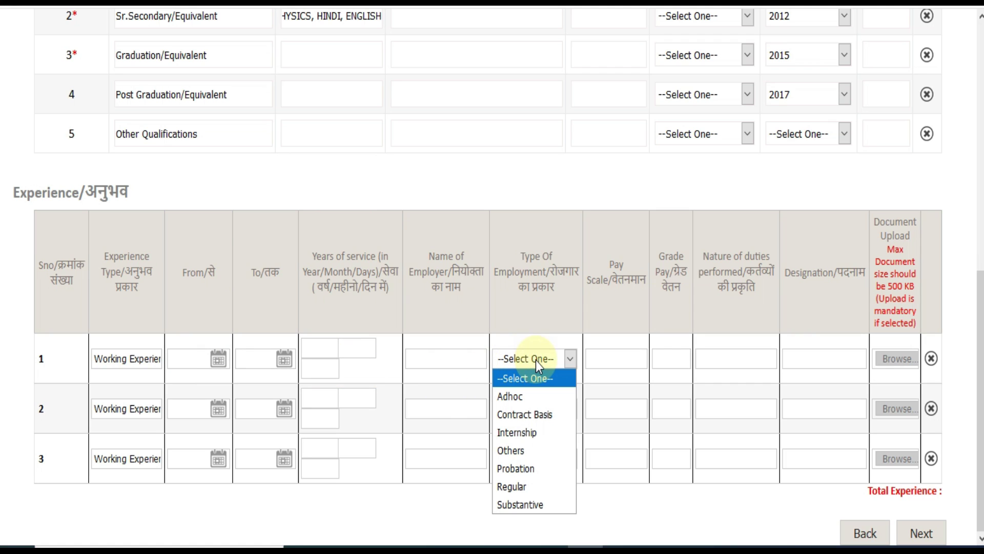
click(610, 359)
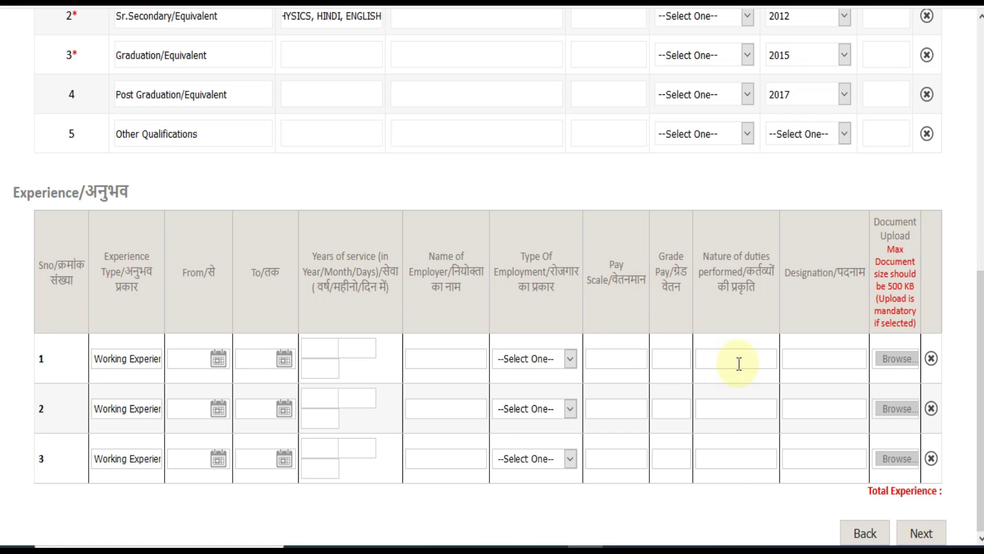
click(811, 360)
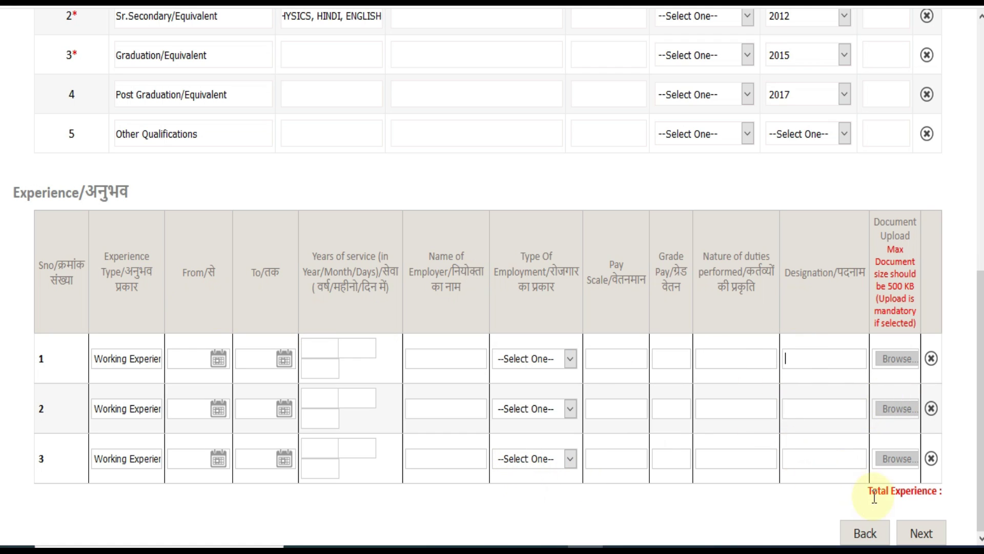
click(910, 529)
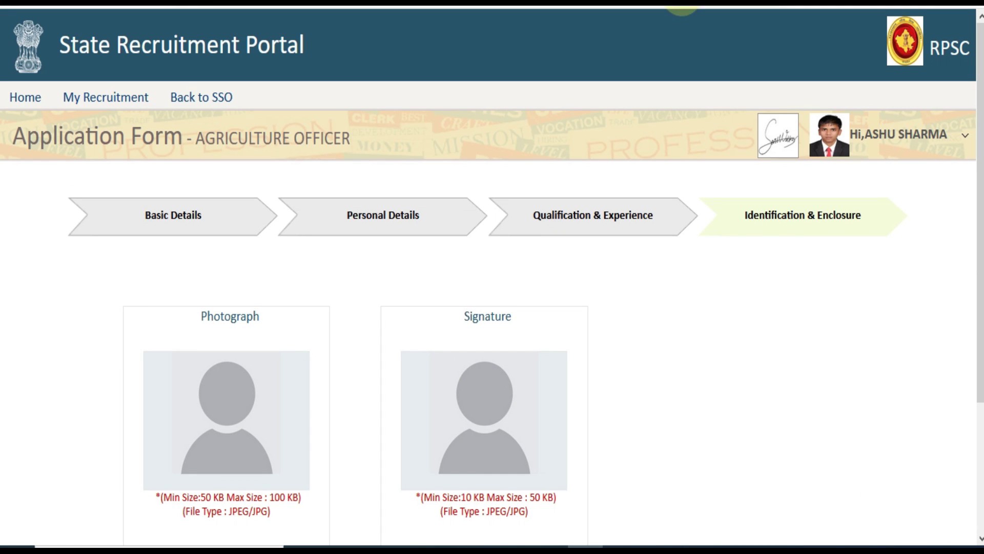
Enter NO MARK as the body mark and continue to the application preview.
scroll(981, 257, down, 3)
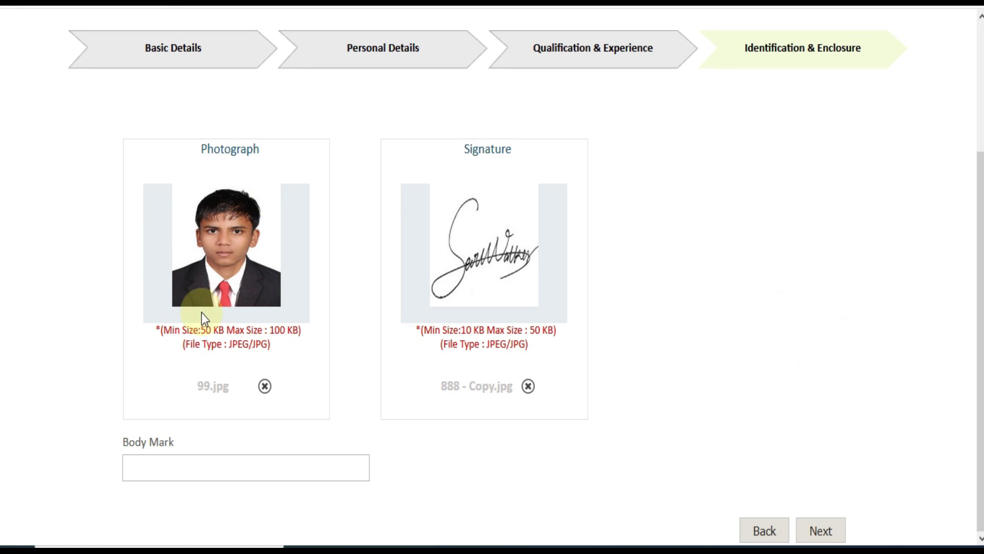
click(164, 470)
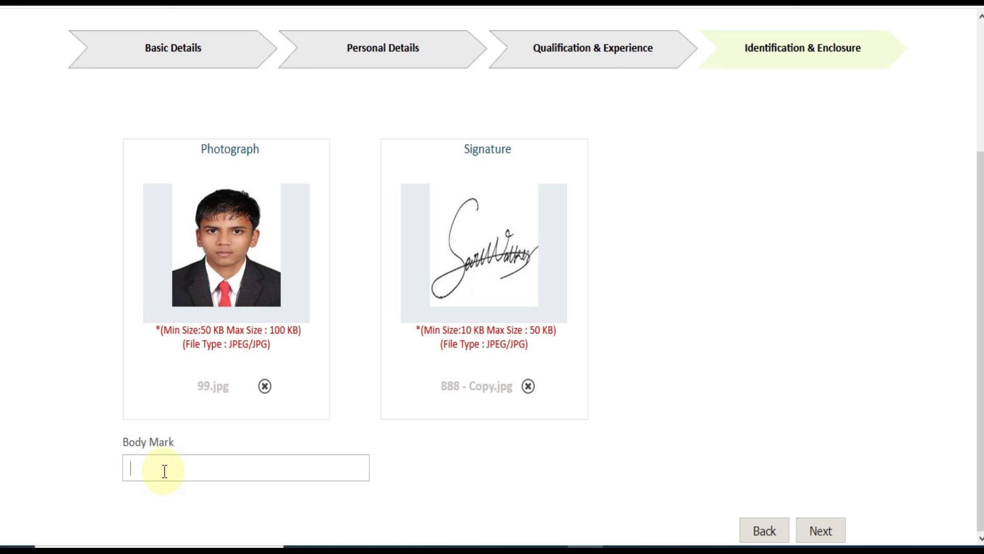
text(NO MARK)
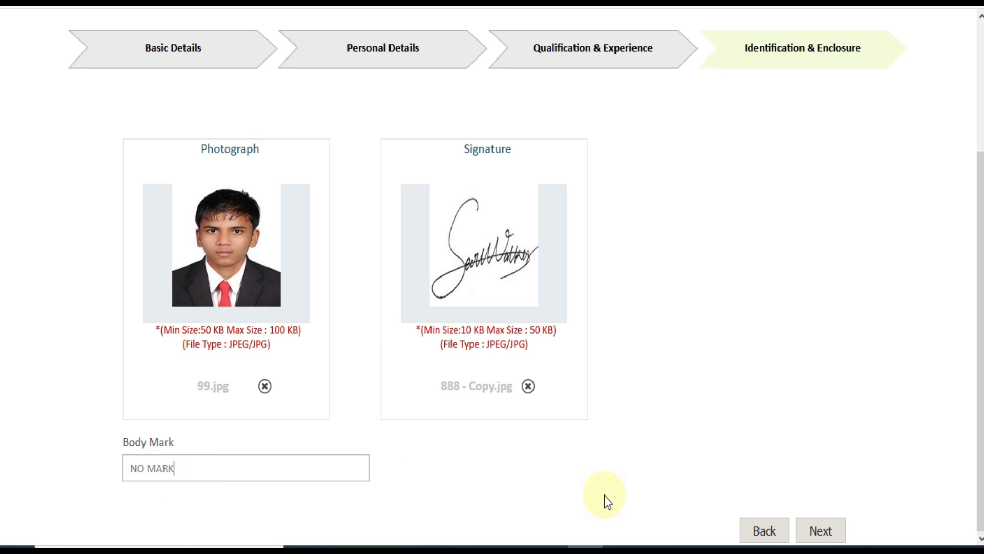
click(825, 528)
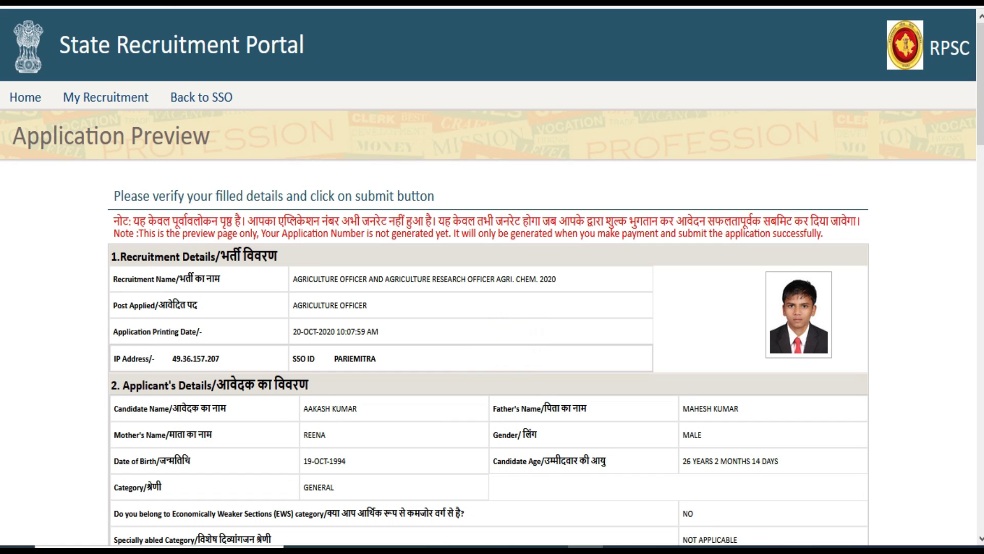
Tick the declaration at the bottom of the preview and proceed to Pay Fee.
drag(980, 44, 943, 429)
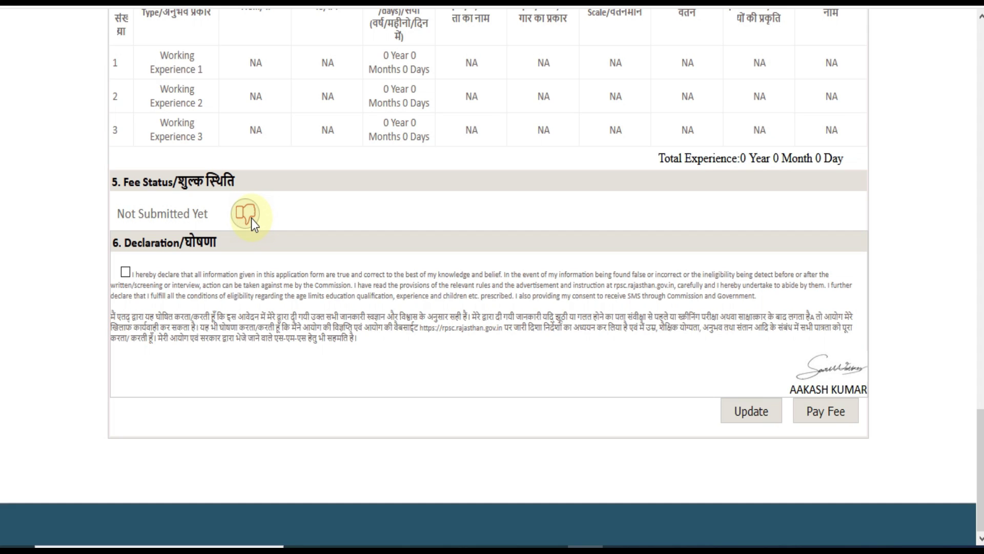
click(122, 273)
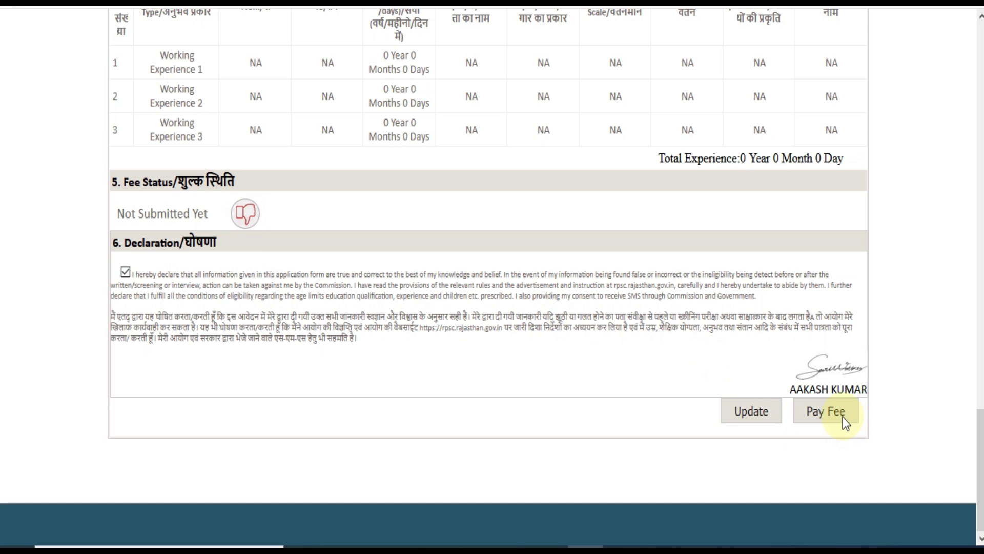
click(827, 407)
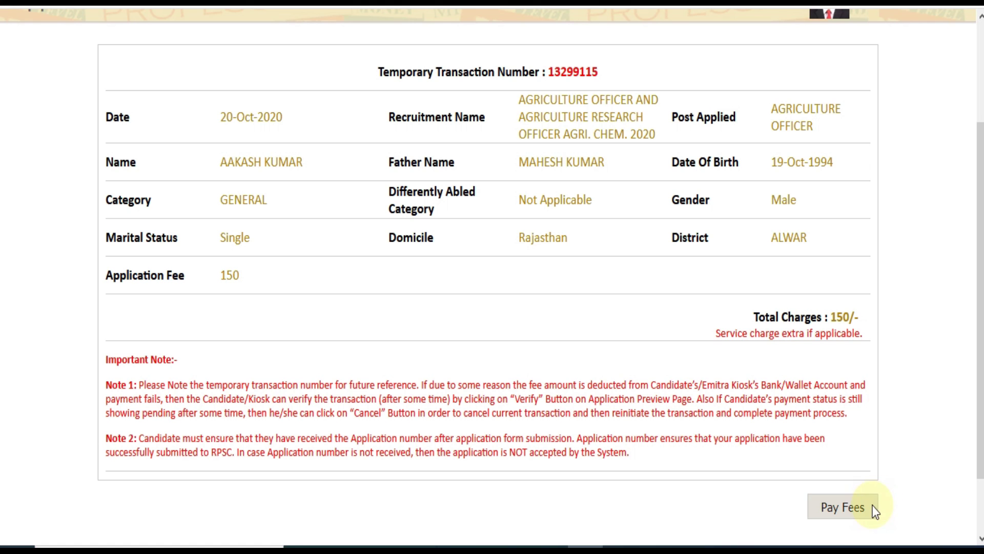
Pay the 150/- fee from the transaction summary and confirm with OK.
click(844, 507)
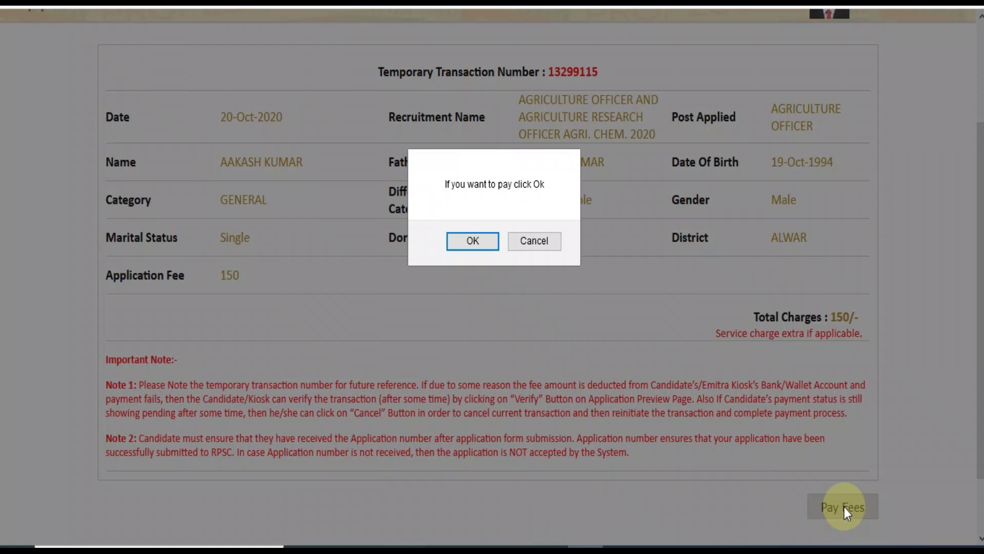
click(473, 241)
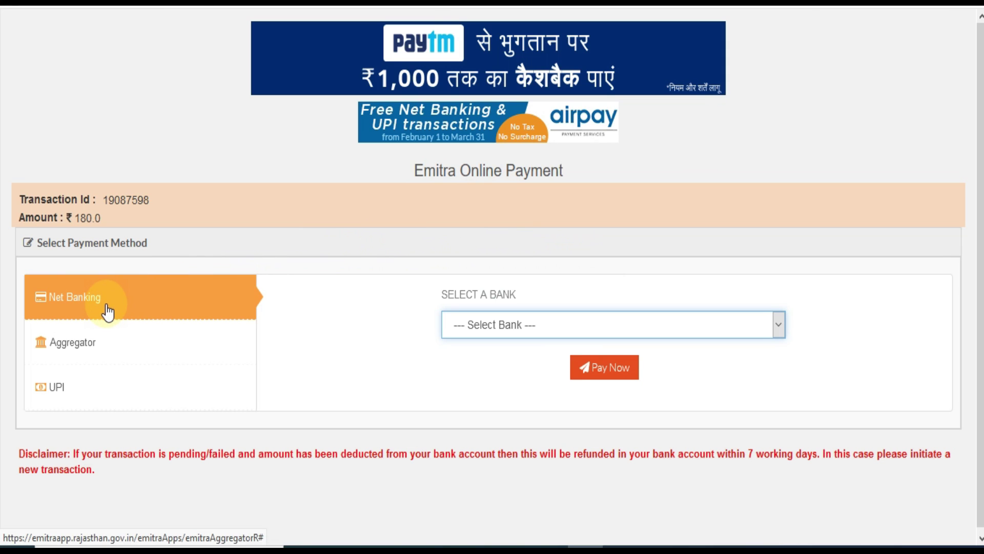
Compare the Aggregator, UPI and Net Banking payment options, settling on Aggregator.
click(88, 344)
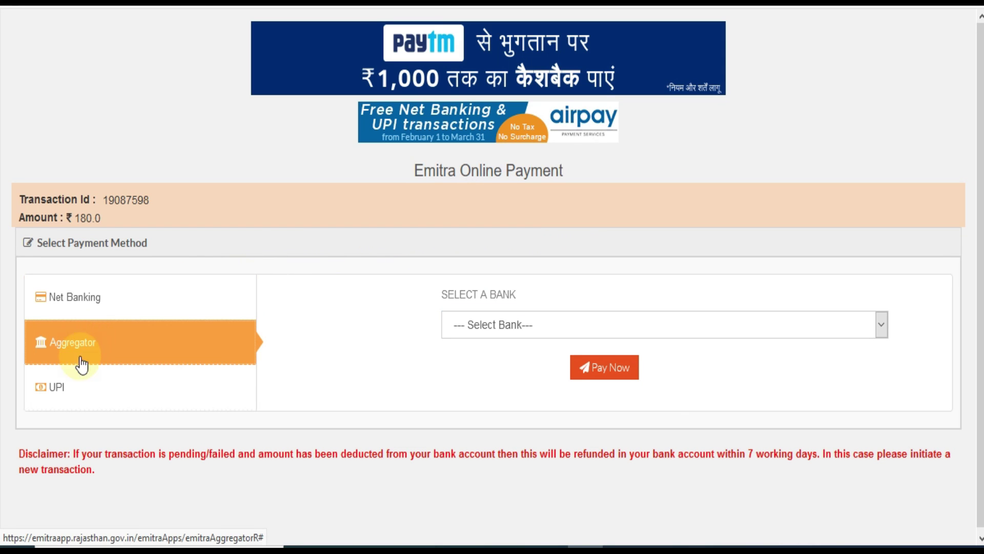
click(78, 388)
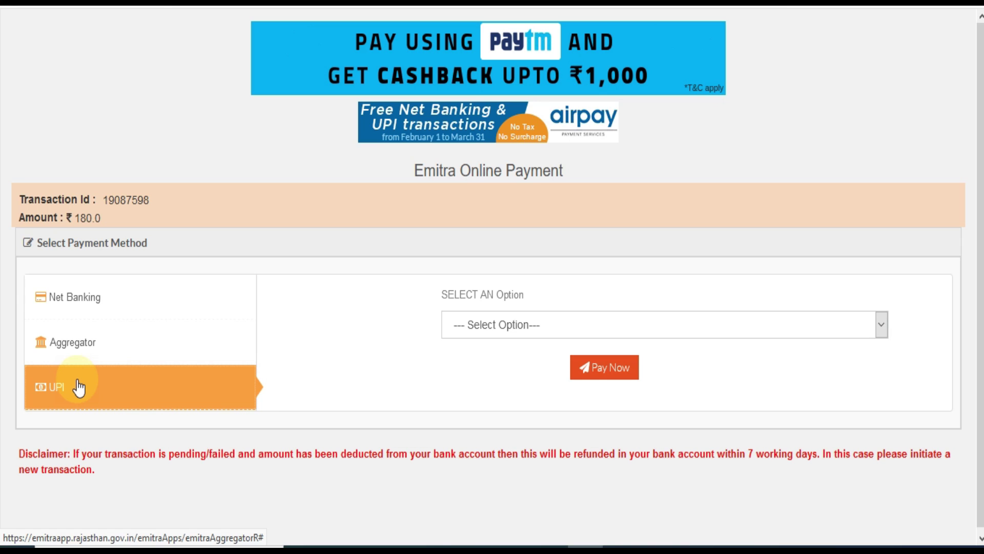
click(80, 351)
click(82, 309)
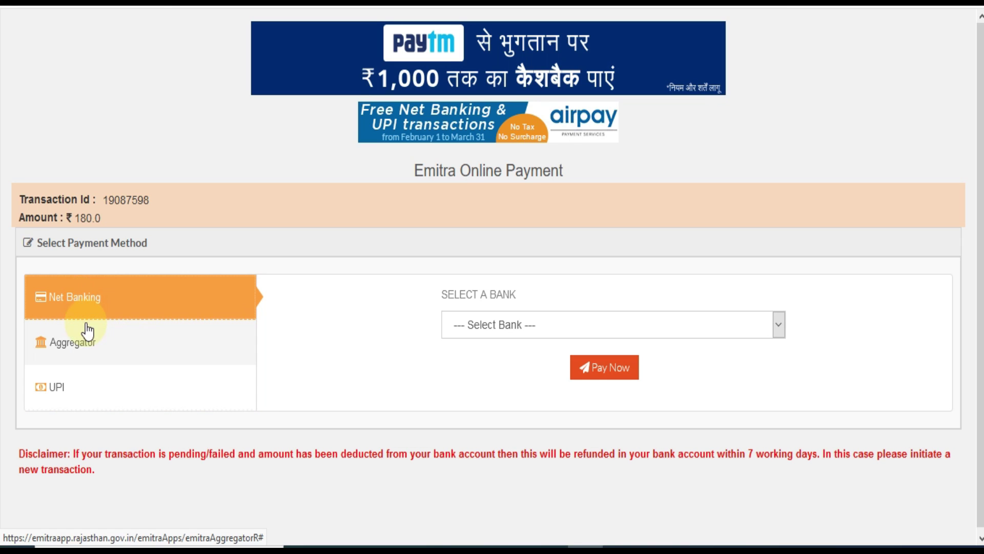
click(81, 349)
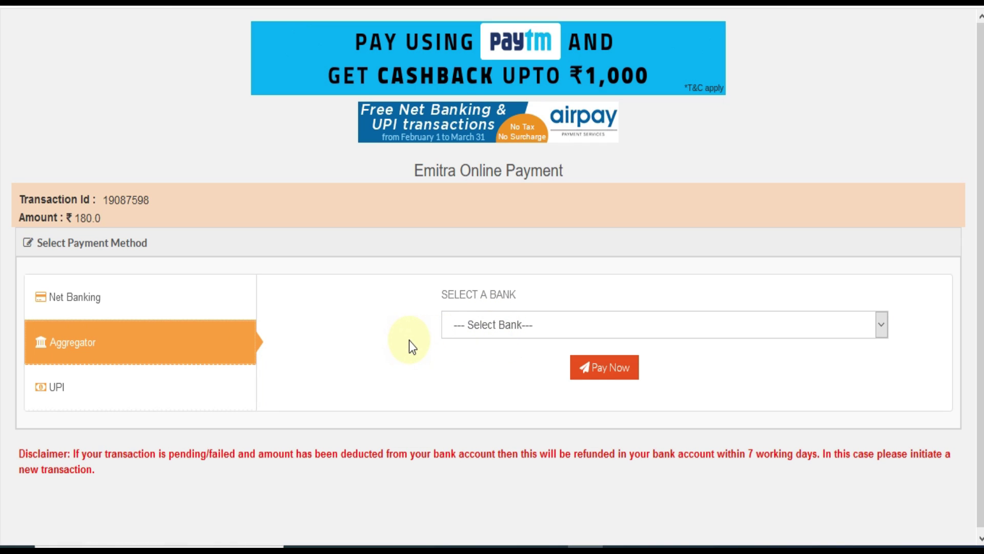
Select AIRPAY as the aggregator and proceed with Pay Now.
click(513, 331)
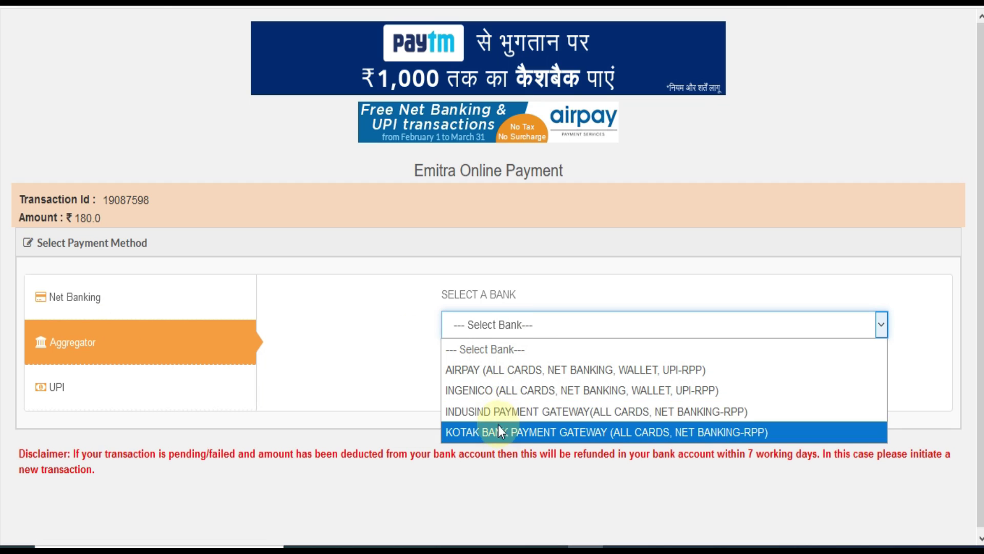
click(500, 378)
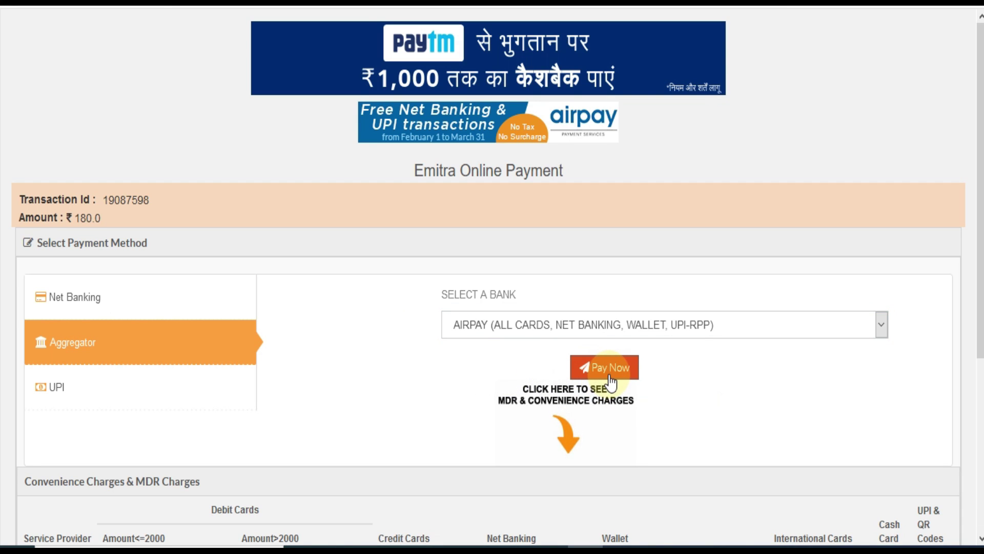
click(610, 377)
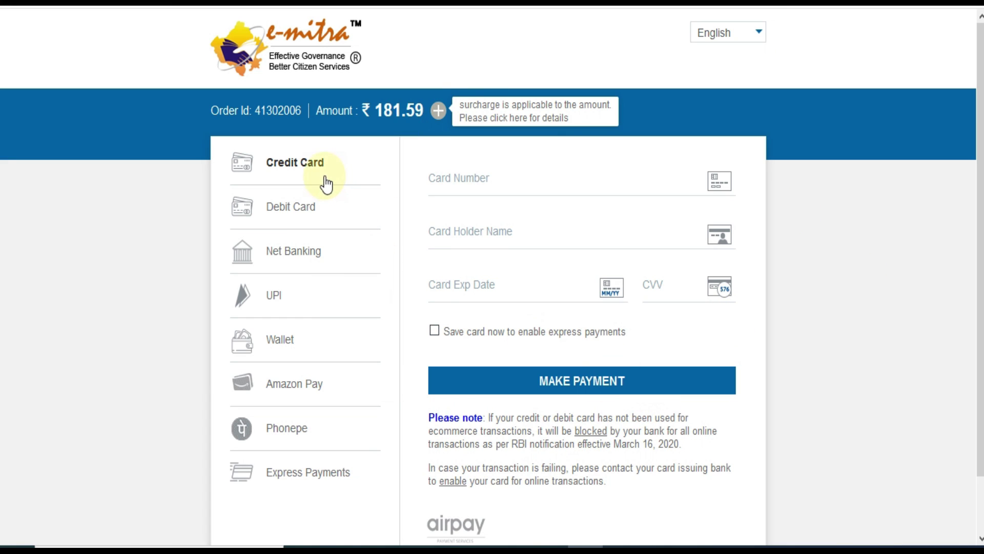
Compare Airpay's Debit Card, Net Banking and Credit Card forms, settling on Debit Card.
click(318, 216)
click(317, 253)
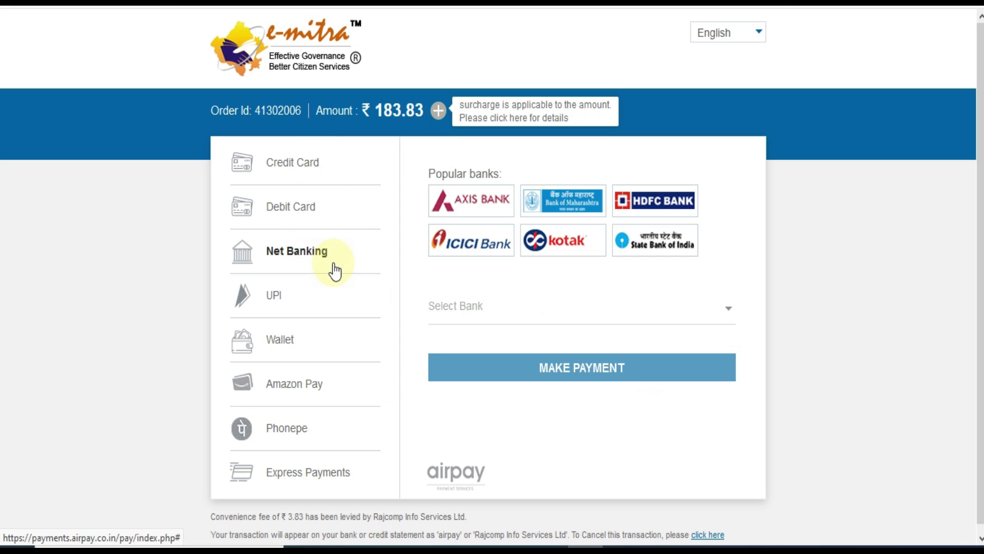
click(294, 216)
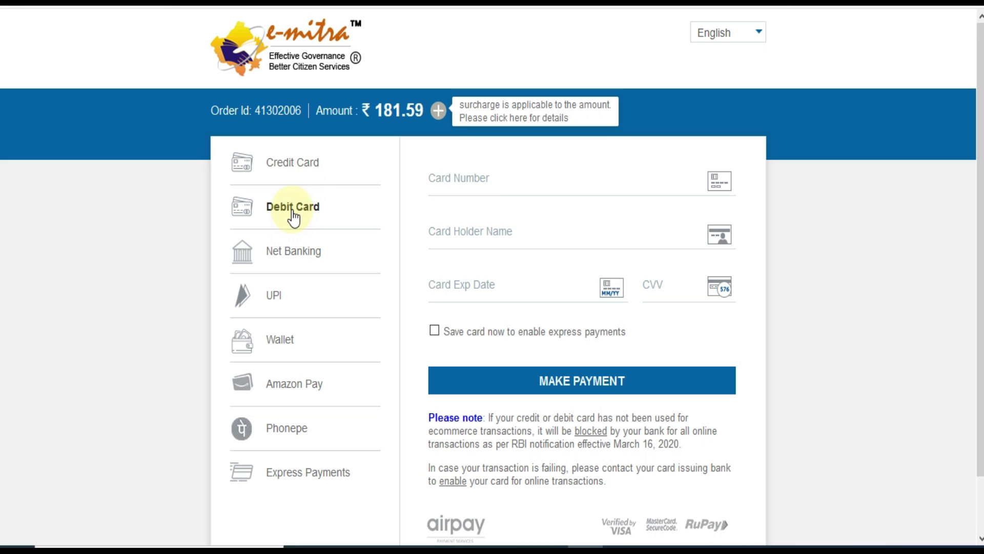
click(293, 168)
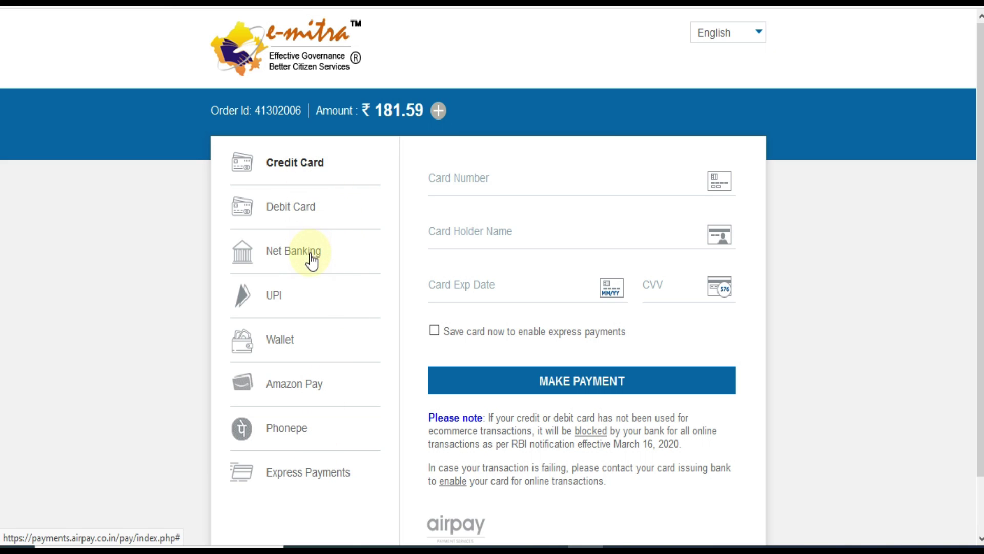
click(307, 204)
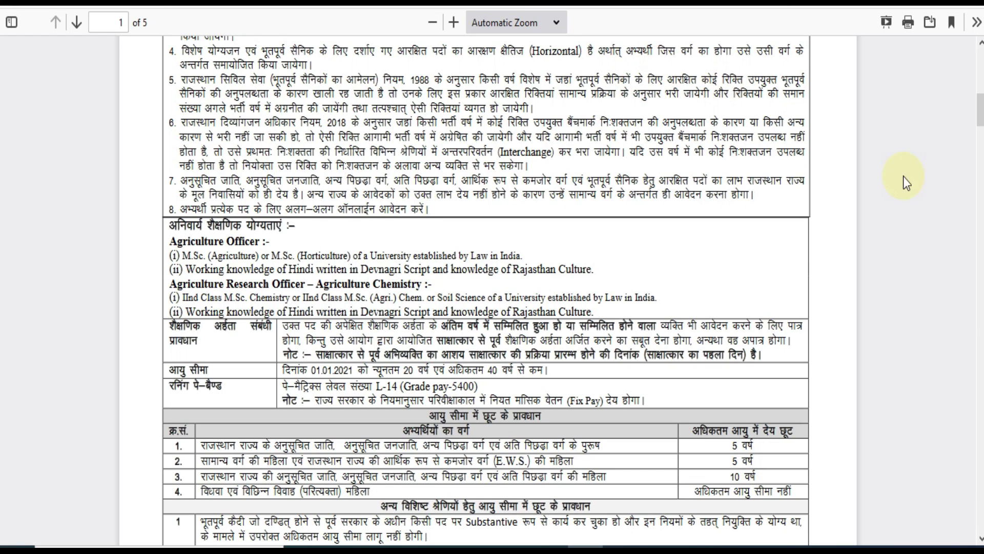
scroll(905, 179, up, 15)
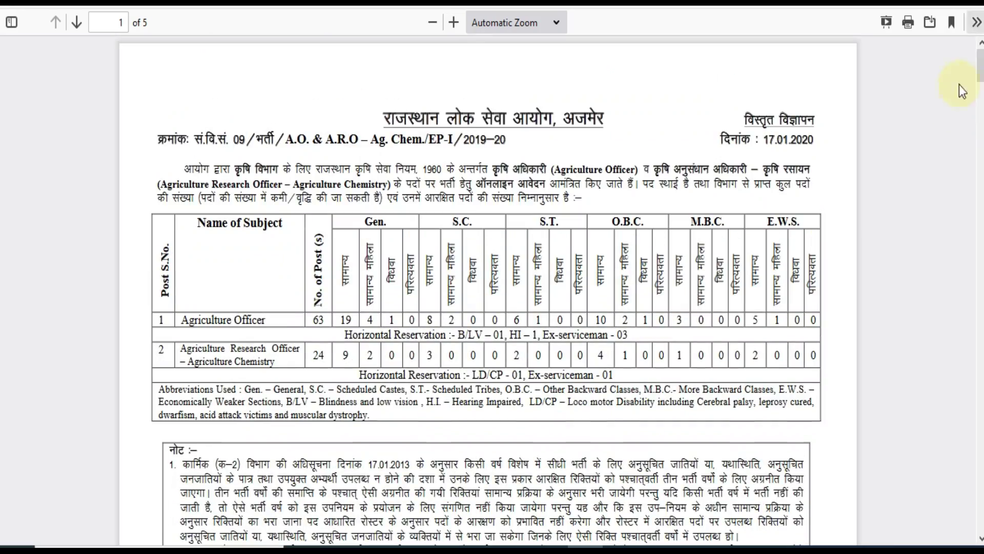